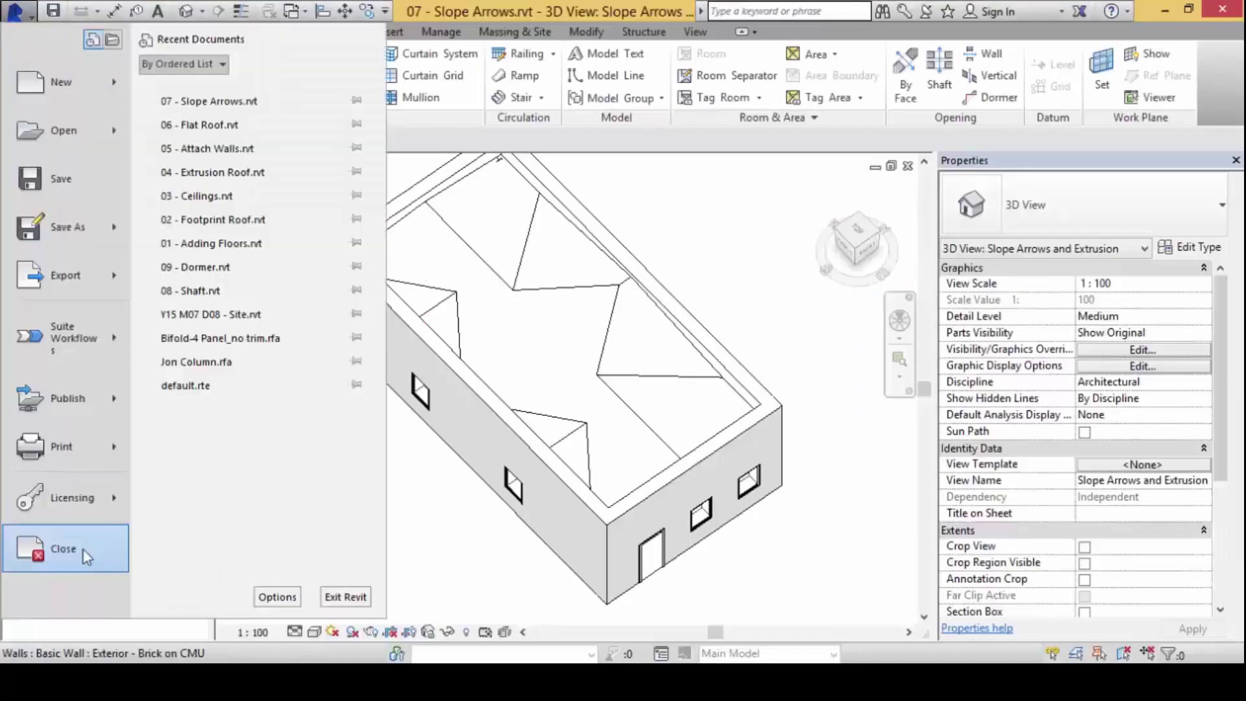
# - Close the 07 - Slope Arrows project and open 08 - Shaft.rvt from the lesson files
pyautogui.click(86, 556)
pyautogui.click(665, 351)
pyautogui.hotkey('alt', 'Tab')
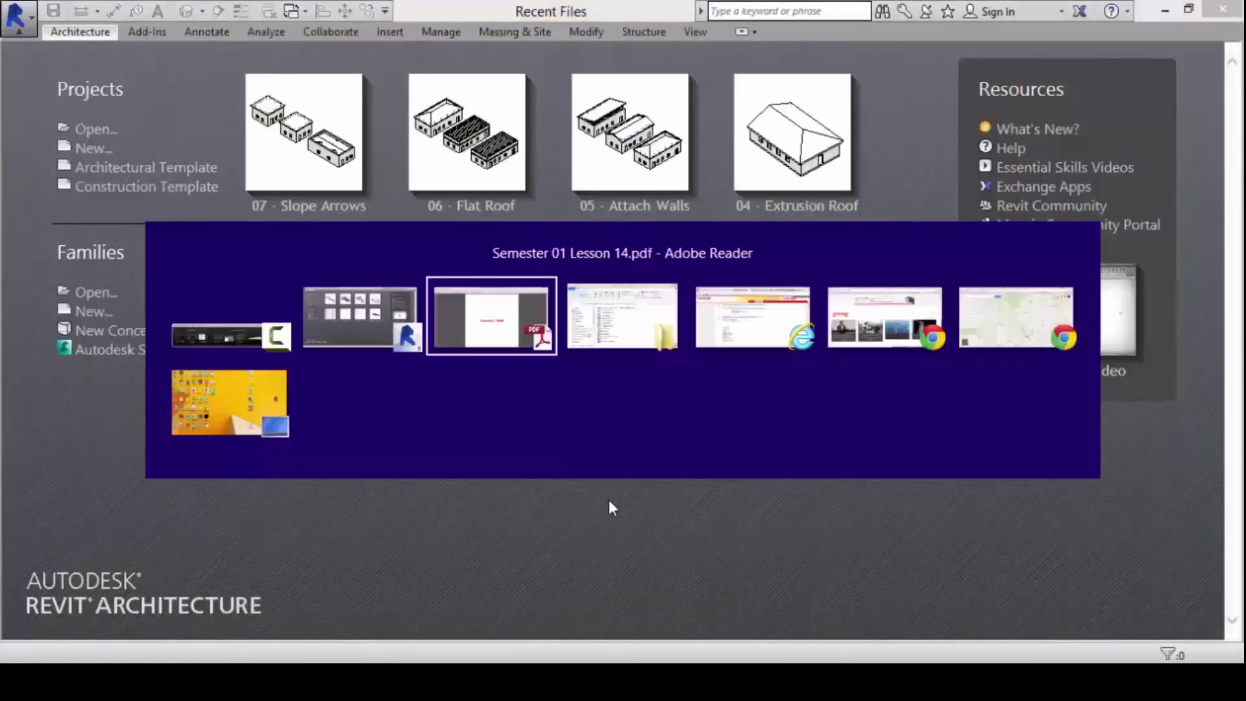
pyautogui.hotkey('alt', 'Tab')
pyautogui.doubleClick(611, 436)
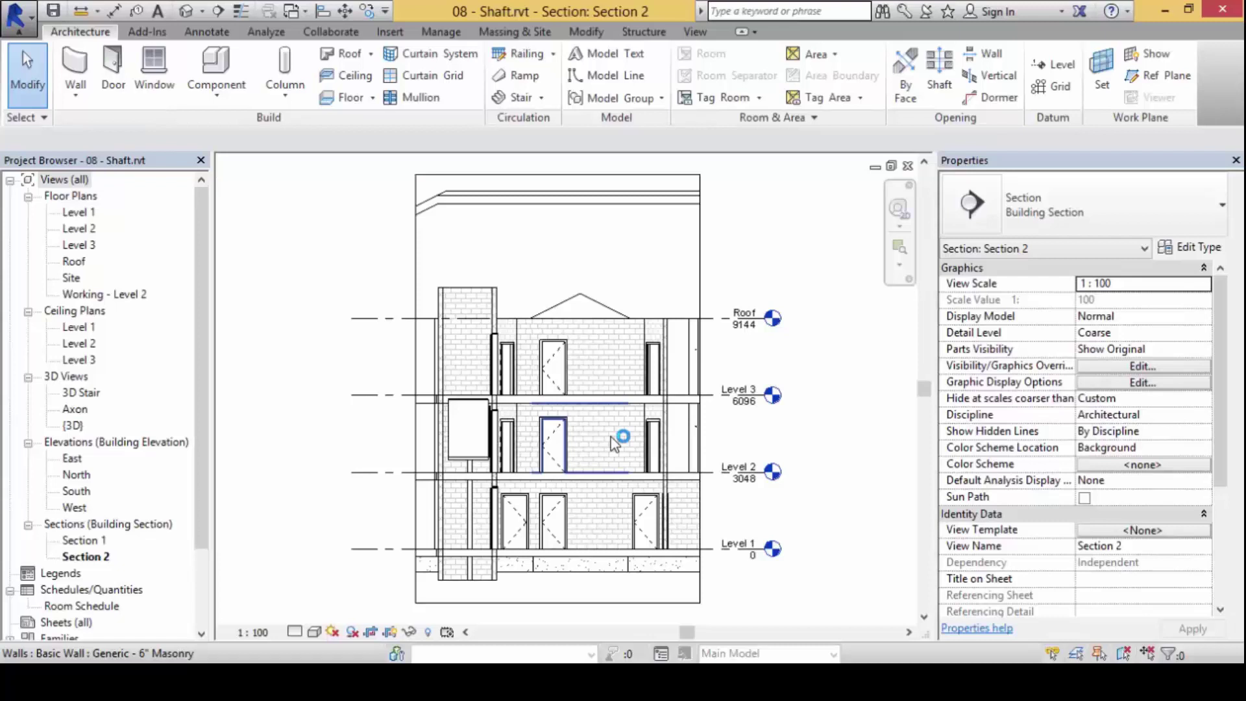
# - Open the Level 2 floor plan and examine the elevator beside the Elevator Lobby
pyautogui.doubleClick(80, 229)
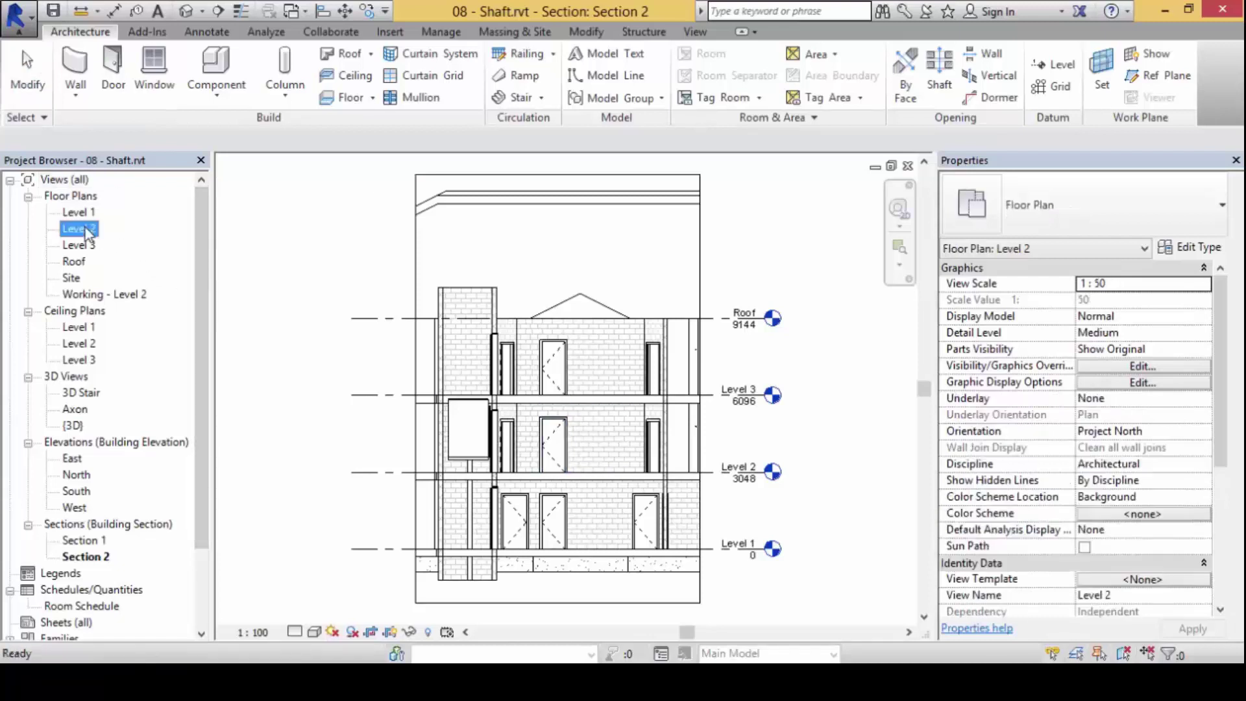
pyautogui.scroll(5, 584, 466)
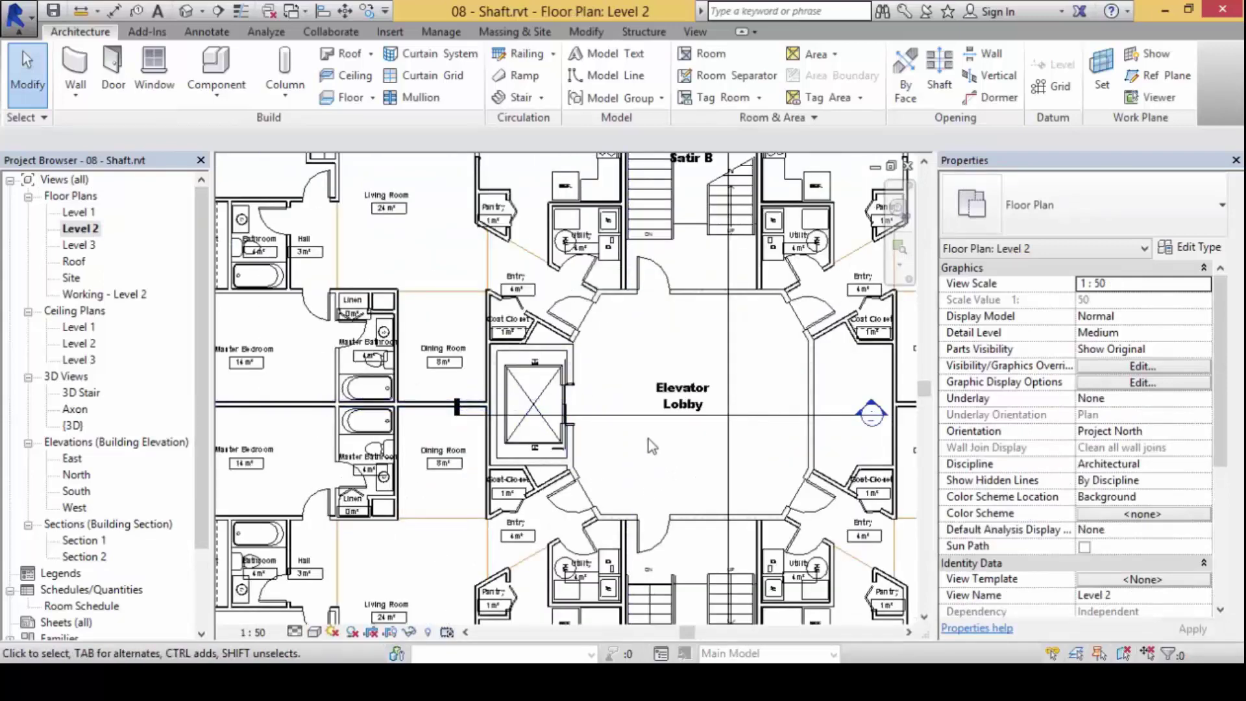
pyautogui.scroll(2, 480, 415)
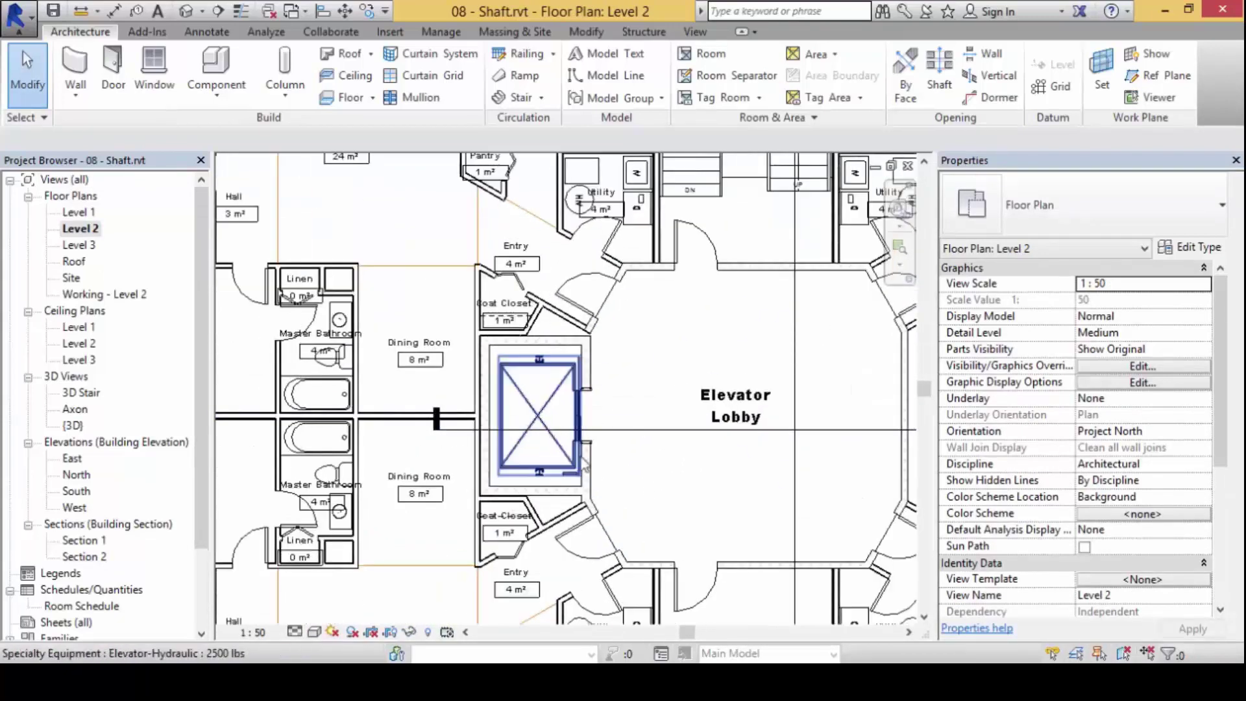
pyautogui.moveTo(493, 326)
pyautogui.mouseDown()
pyautogui.moveTo(464, 420)
pyautogui.moveTo(539, 528)
pyautogui.moveTo(634, 454)
pyautogui.moveTo(454, 311)
pyautogui.moveTo(416, 335)
pyautogui.mouseUp()
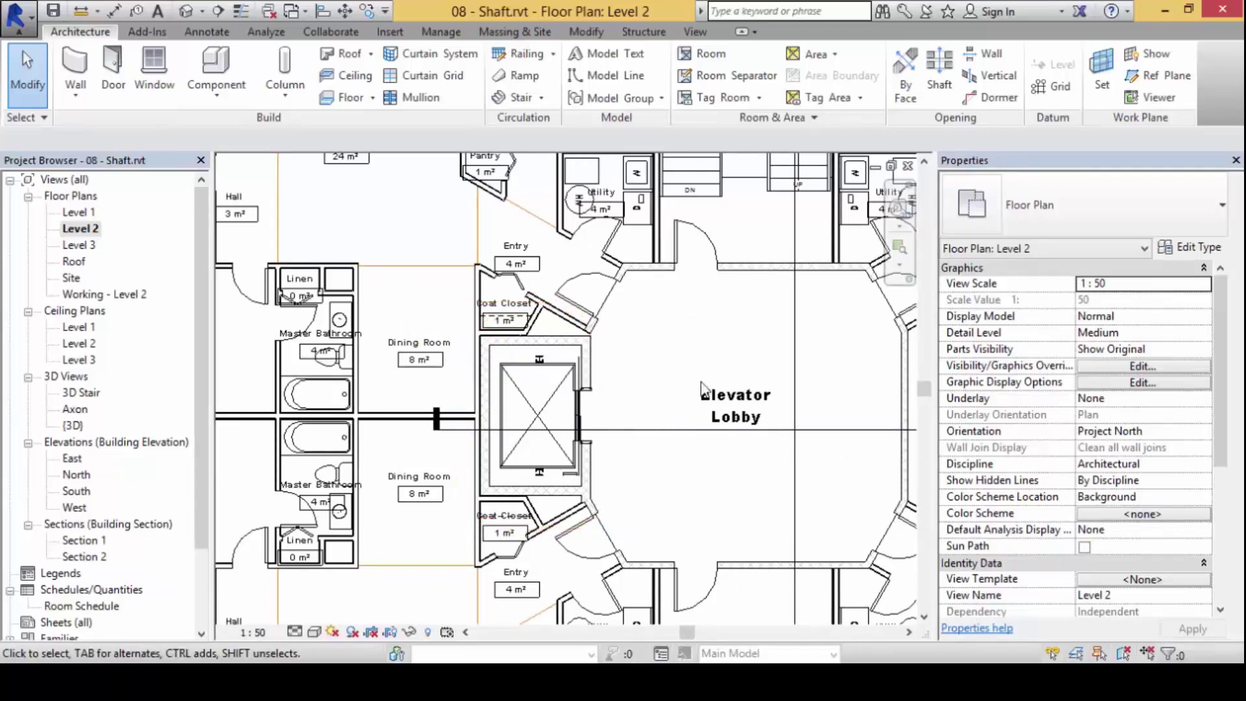
# - Create a rectangular Generic - 12" floor of about 646 m² on Level 2, in the empty area above the building plan
pyautogui.scroll(-8, 675, 390)
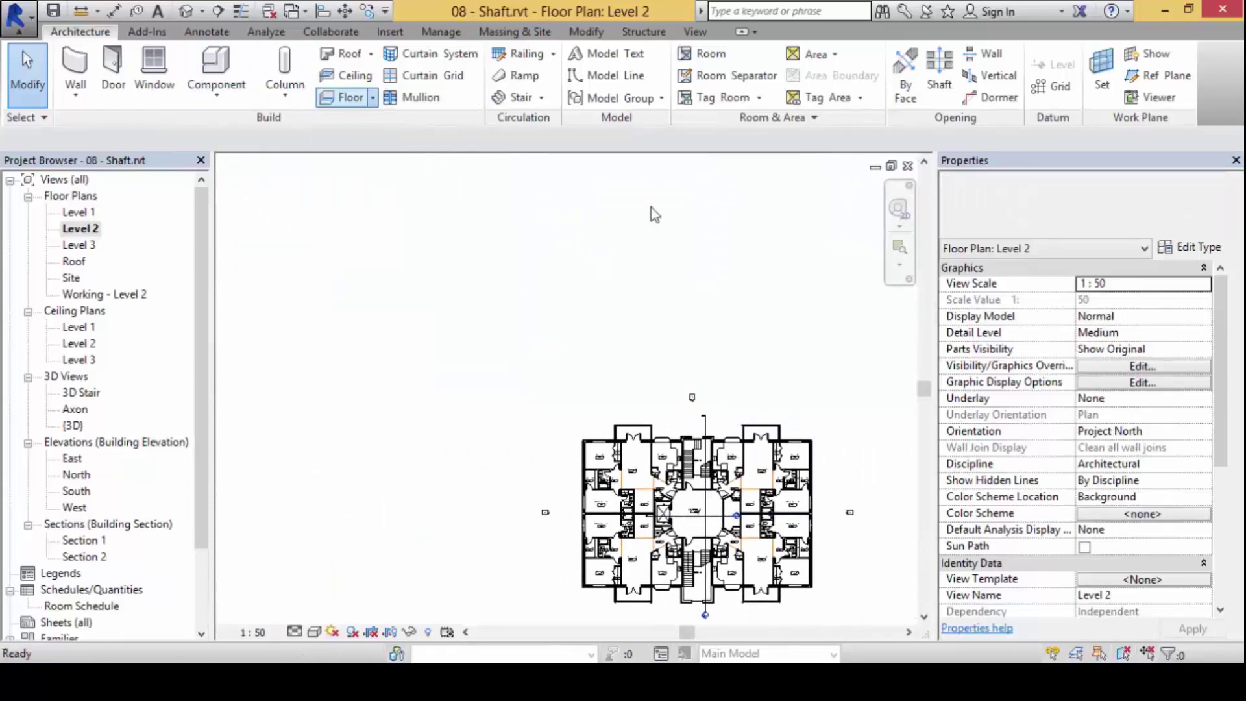
pyautogui.click(887, 55)
pyautogui.click(398, 203)
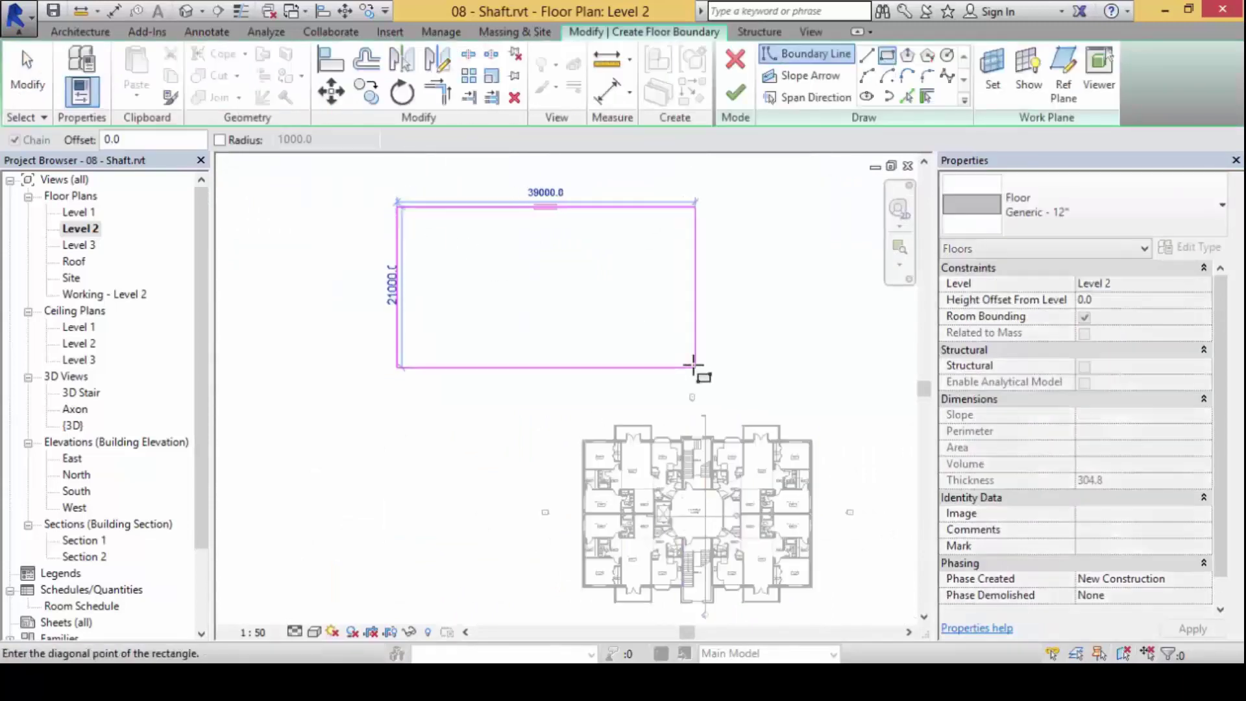
pyautogui.click(635, 367)
pyautogui.click(735, 93)
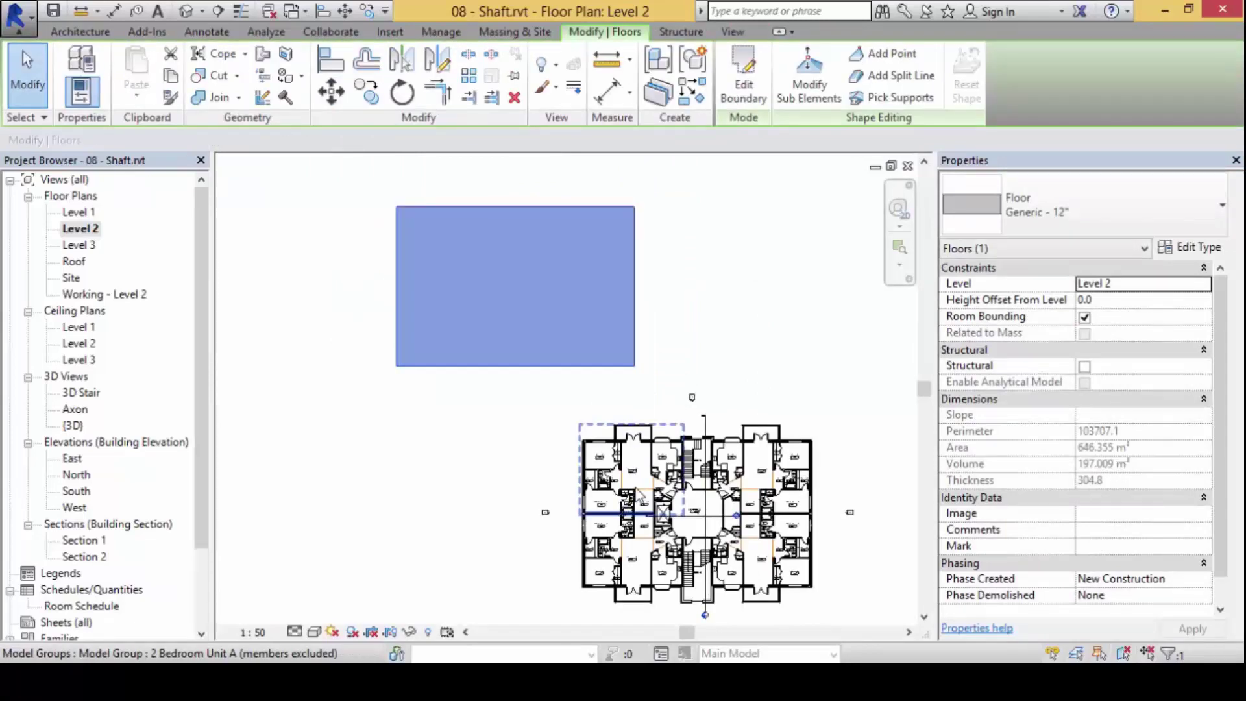
pyautogui.click(746, 332)
# - Edit the new floor's boundary to add an inner rectangular opening about 3300 by 3900 mm, and finish the sketch
pyautogui.scroll(3, 584, 256)
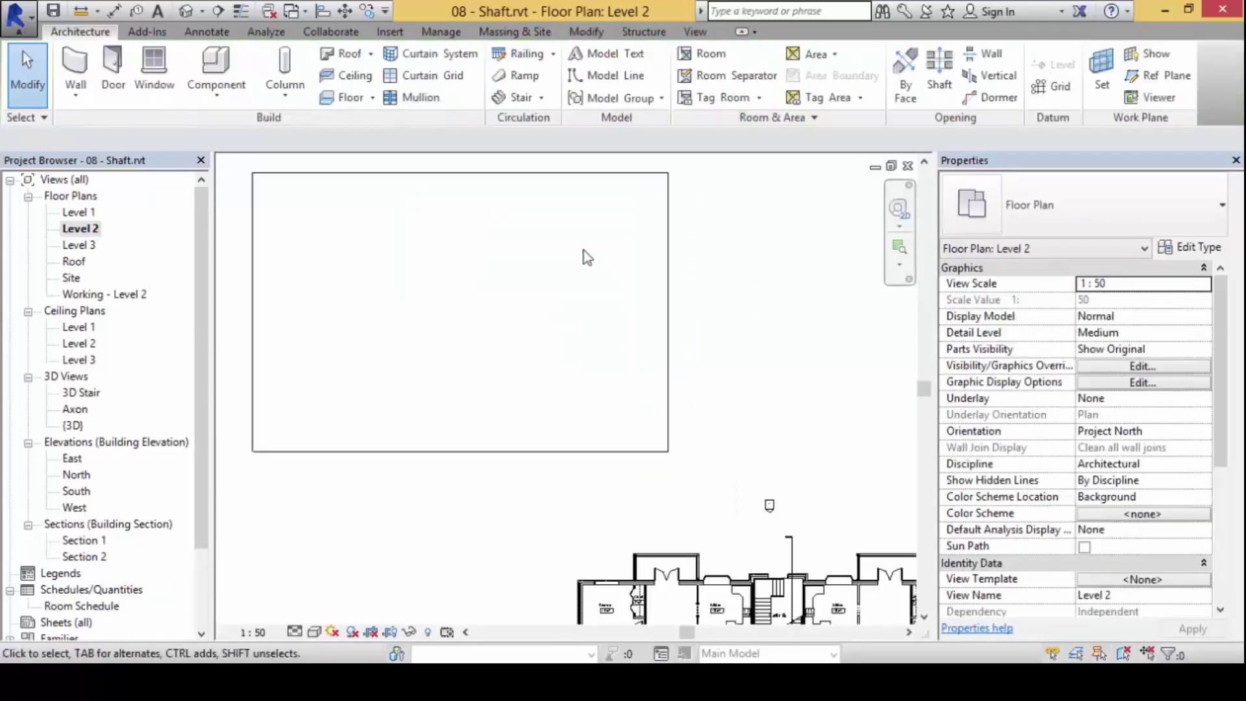
pyautogui.moveTo(650, 295); pyautogui.dragTo(709, 383, button='middle')
pyautogui.click(671, 357)
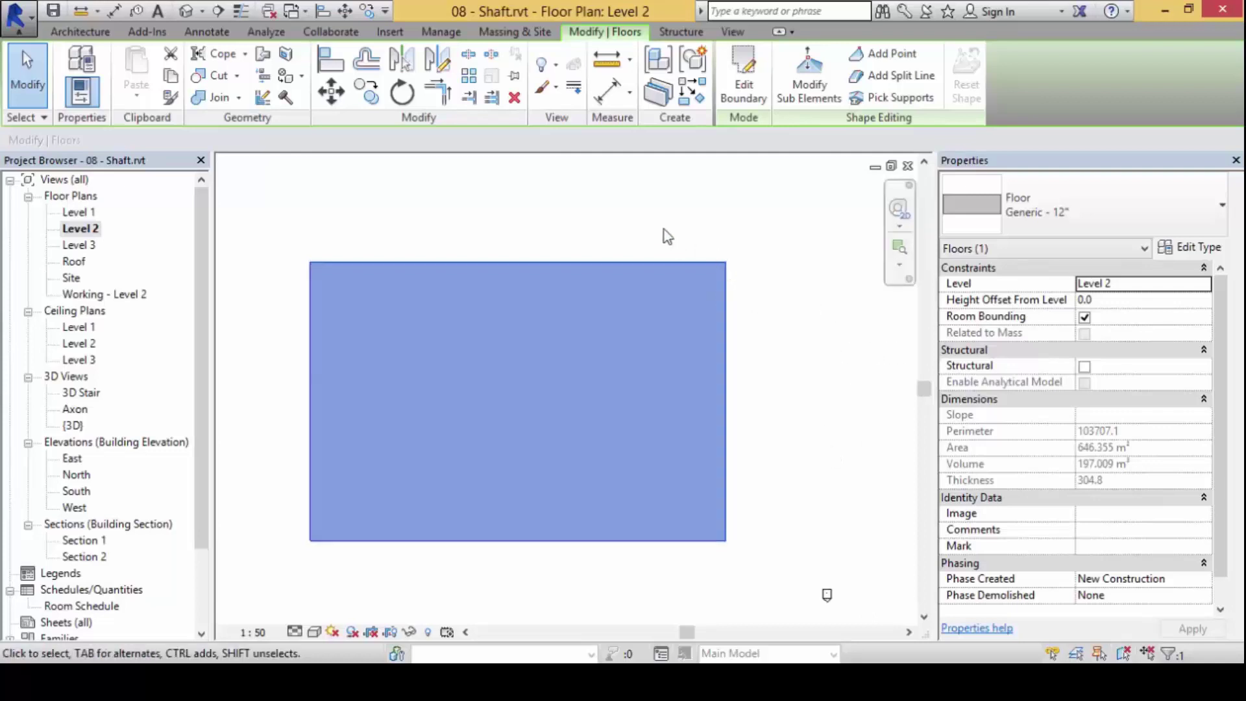
pyautogui.click(743, 88)
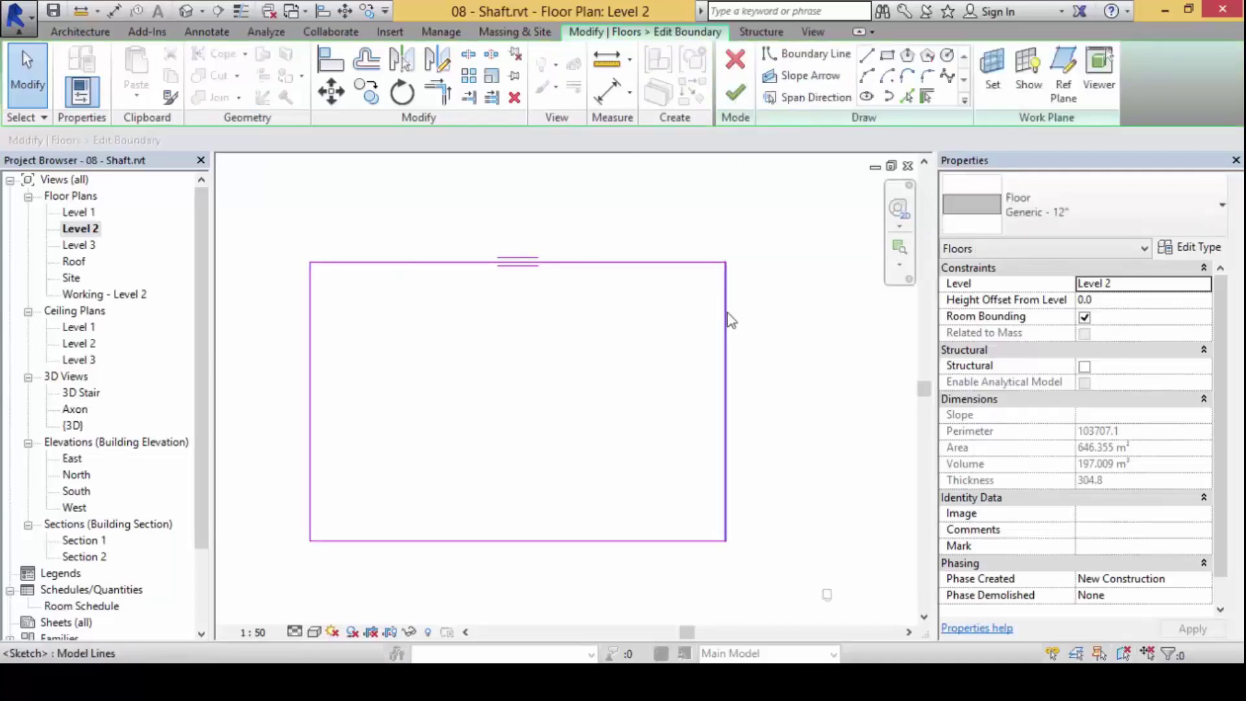
pyautogui.click(887, 55)
pyautogui.click(428, 355)
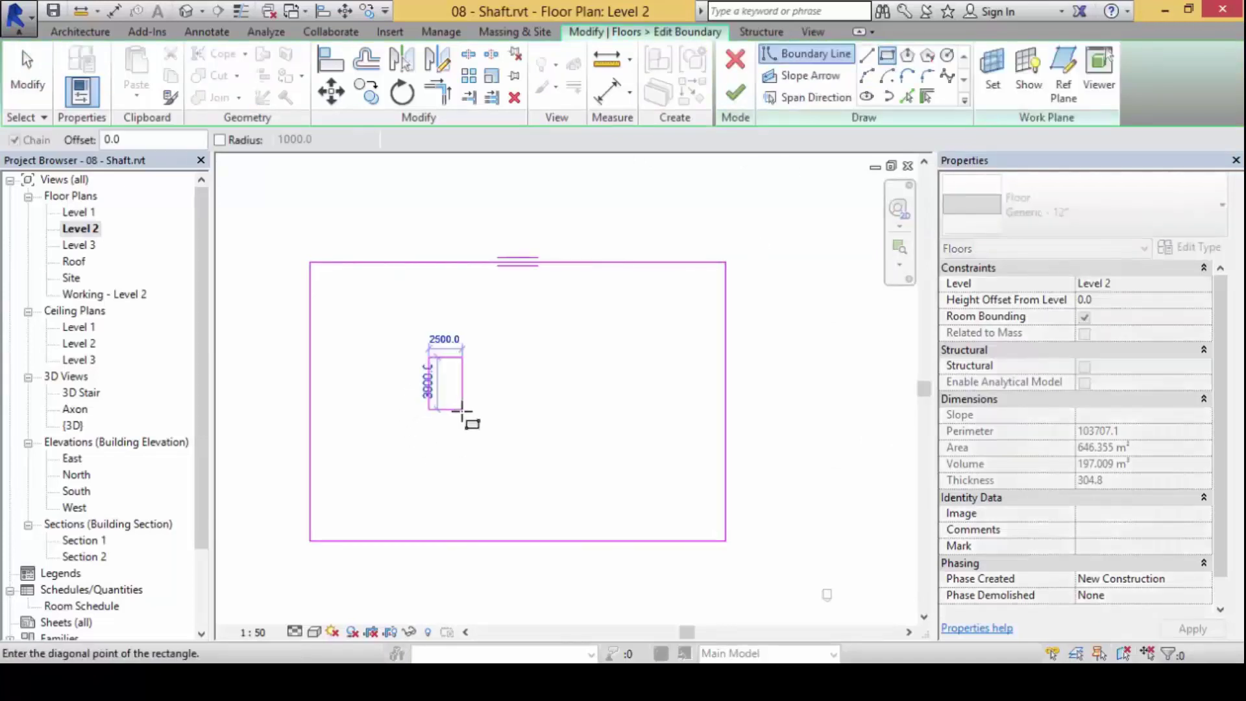
pyautogui.click(473, 410)
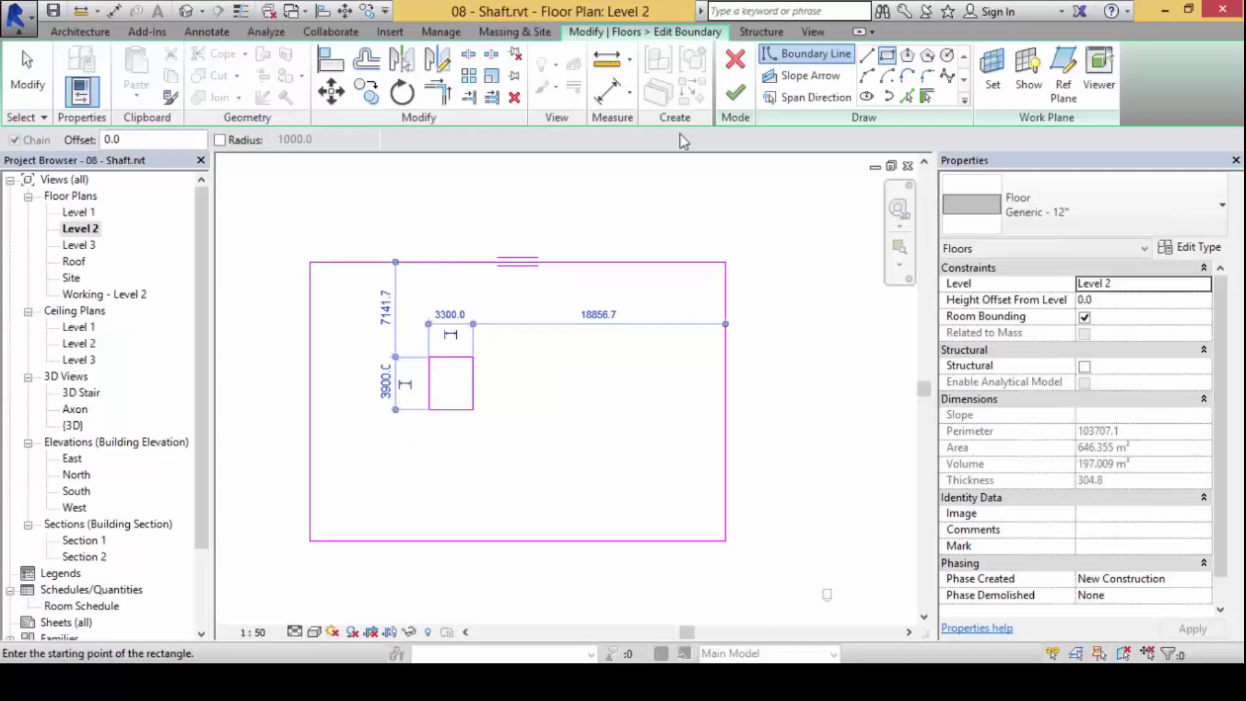
pyautogui.click(735, 93)
pyautogui.click(820, 394)
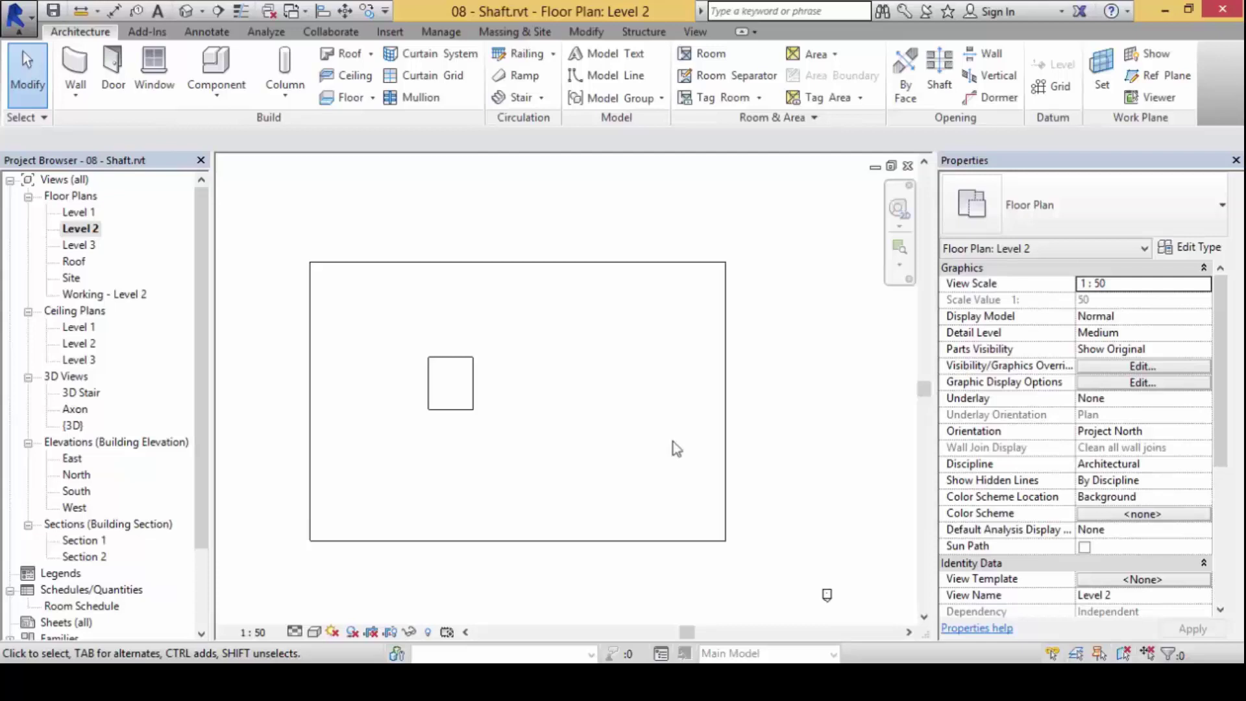
# - Delete the rectangular floor with the opening above the building plan
pyautogui.click(652, 372)
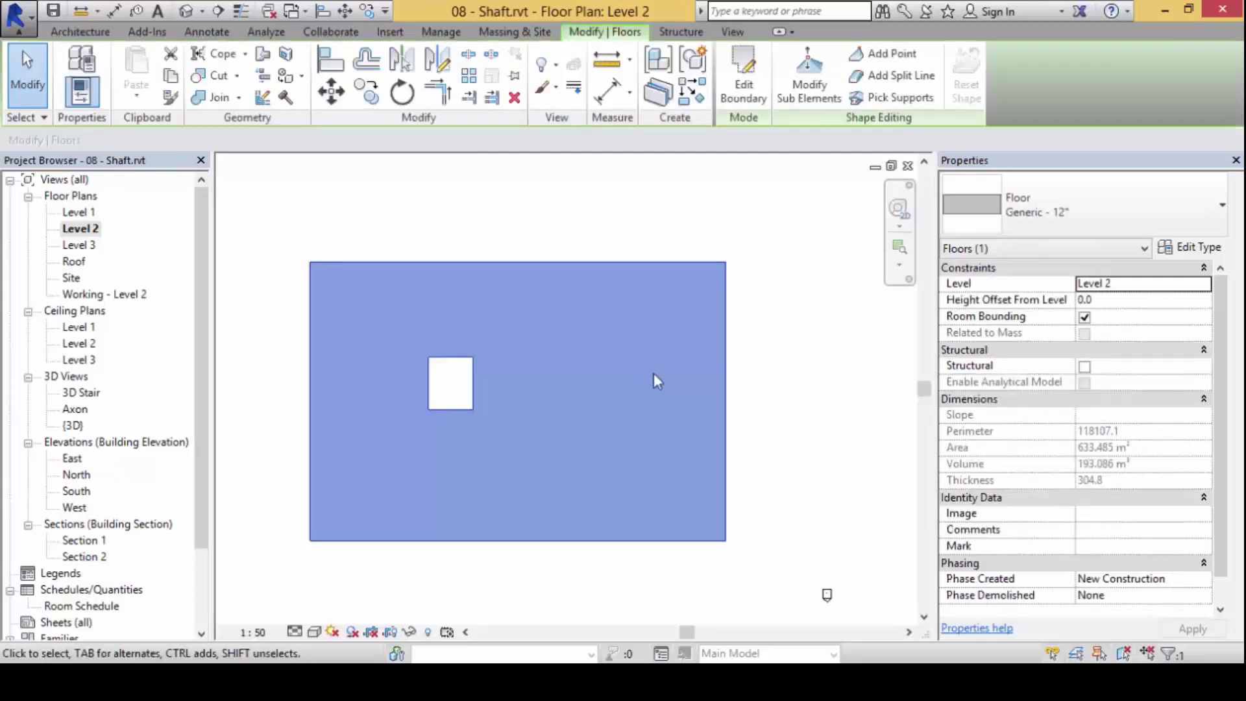
pyautogui.click(852, 388)
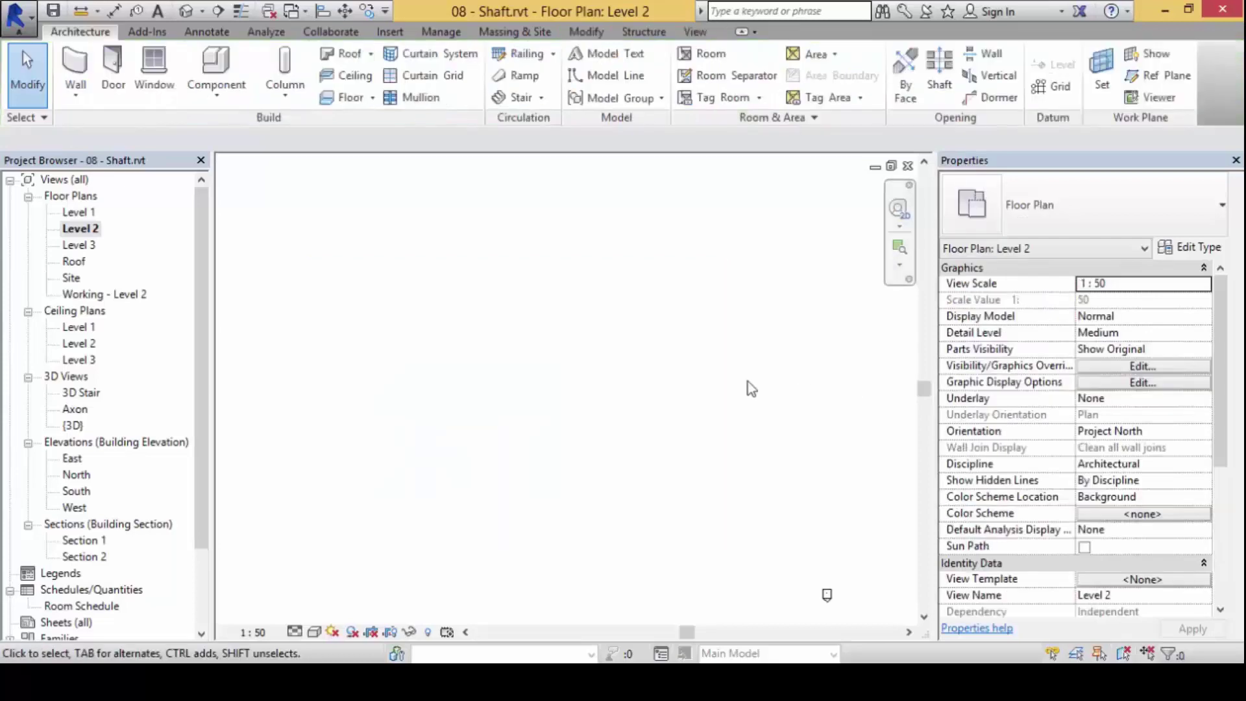
# - Start a shaft opening at the elevator and create its boundary lines by picking the inner faces of the four surrounding walls
pyautogui.scroll(-3, 745, 387)
pyautogui.moveTo(745, 386); pyautogui.dragTo(401, 246, button='middle')
pyautogui.scroll(8, 536, 439)
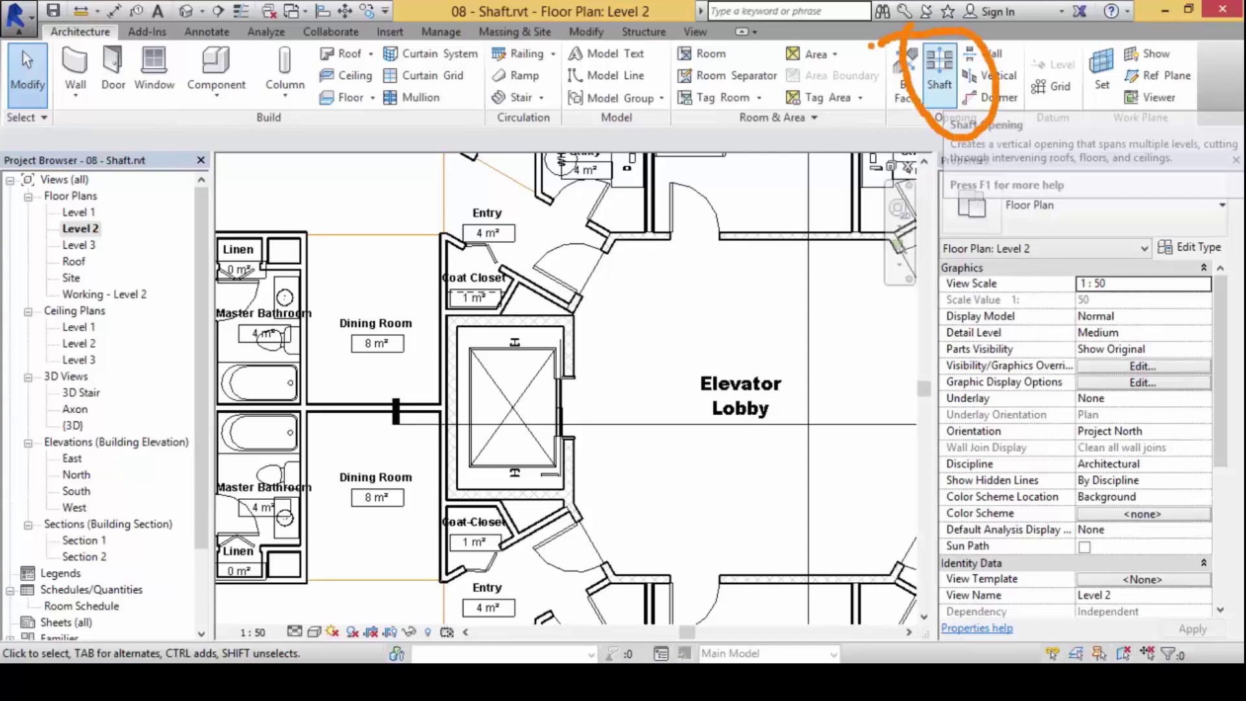
pyautogui.click(939, 72)
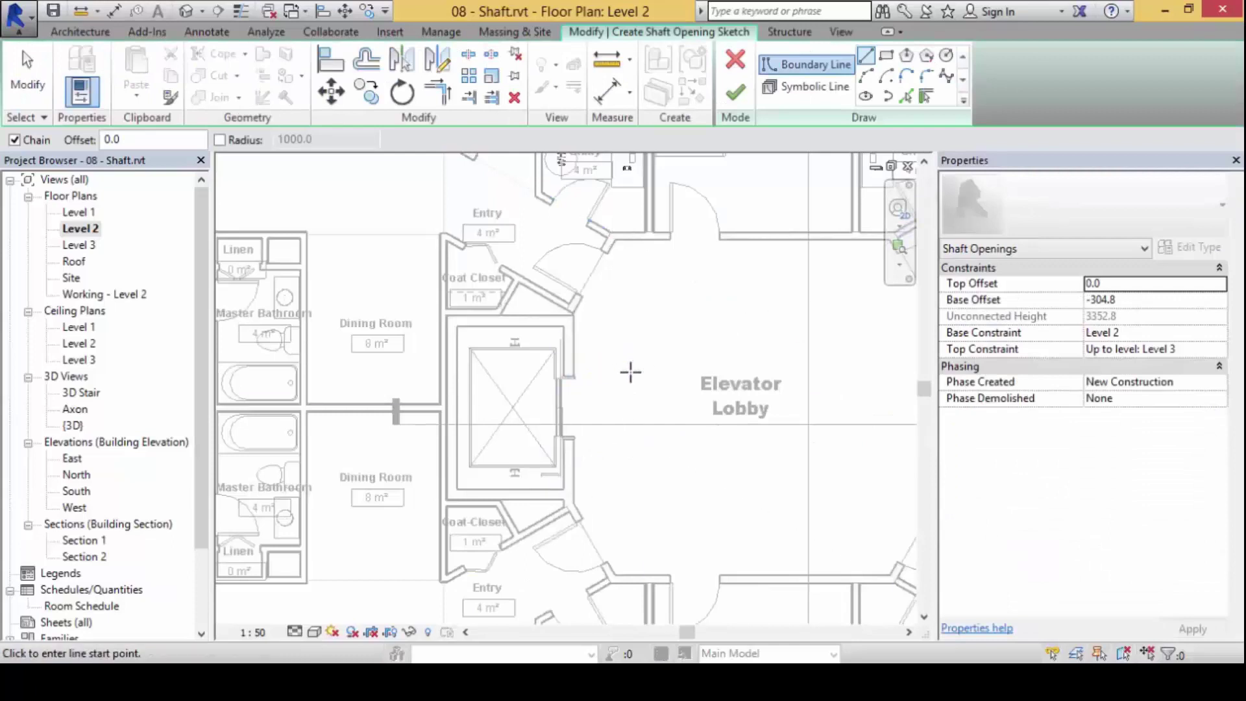
pyautogui.click(928, 98)
pyautogui.click(499, 324)
pyautogui.click(456, 363)
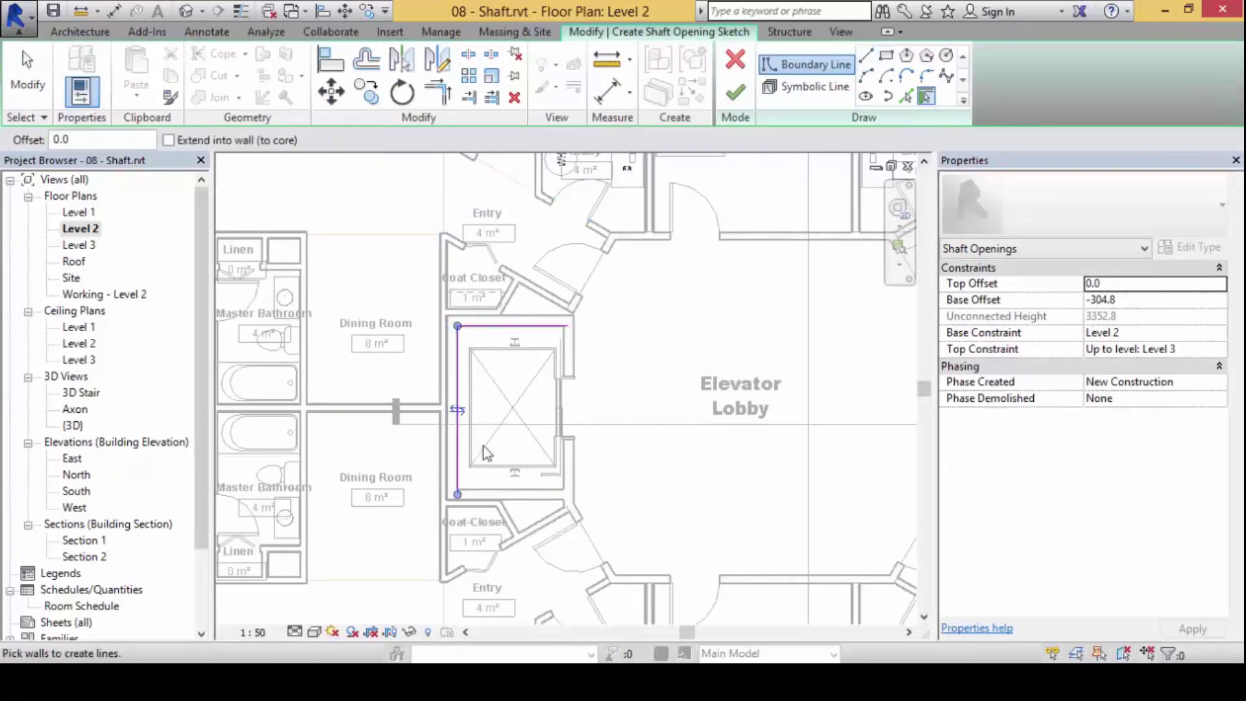
pyautogui.click(506, 491)
pyautogui.click(562, 415)
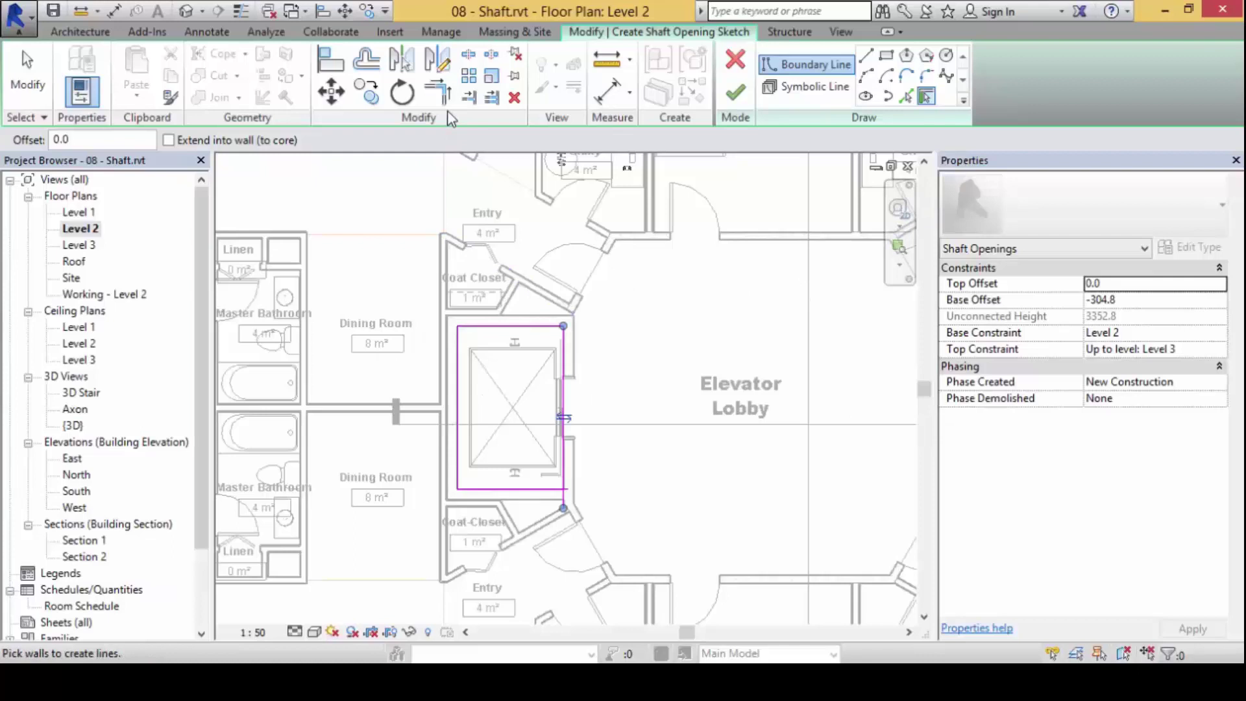
# - Trim the lower and lobby-side boundary lines to a corner and finish the shaft opening sketch
pyautogui.click(439, 92)
pyautogui.click(516, 490)
pyautogui.click(562, 473)
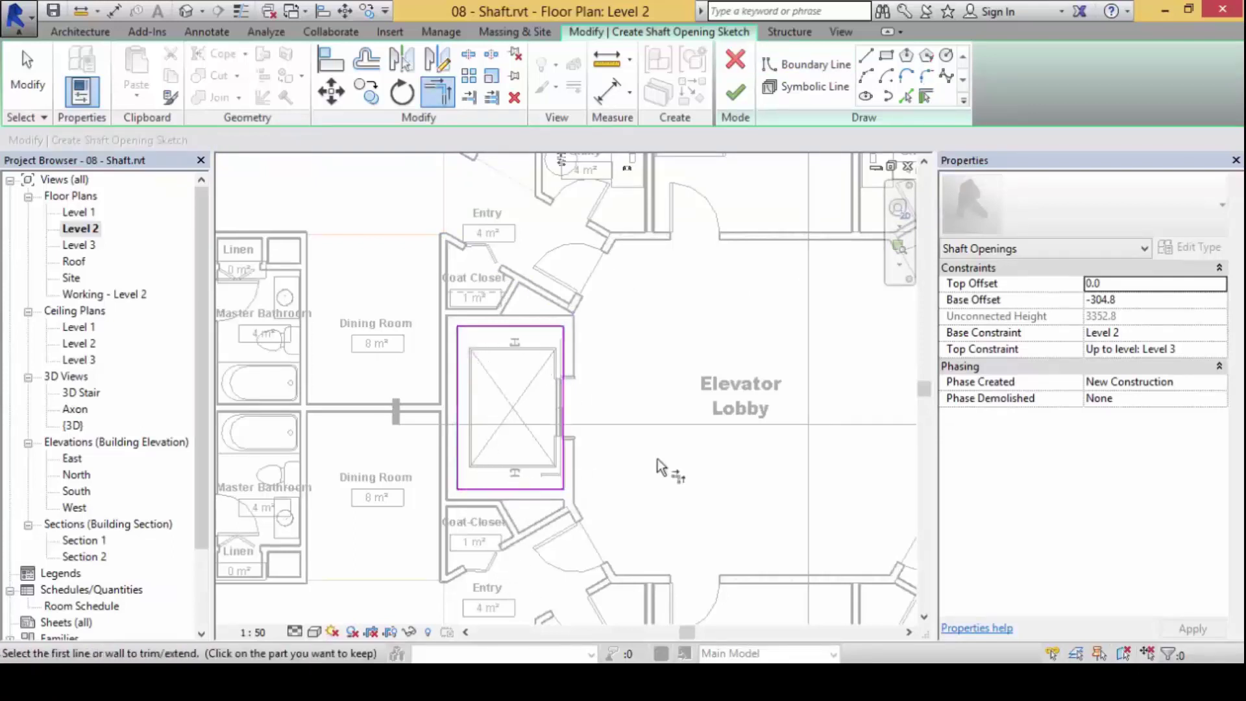
pyautogui.click(735, 94)
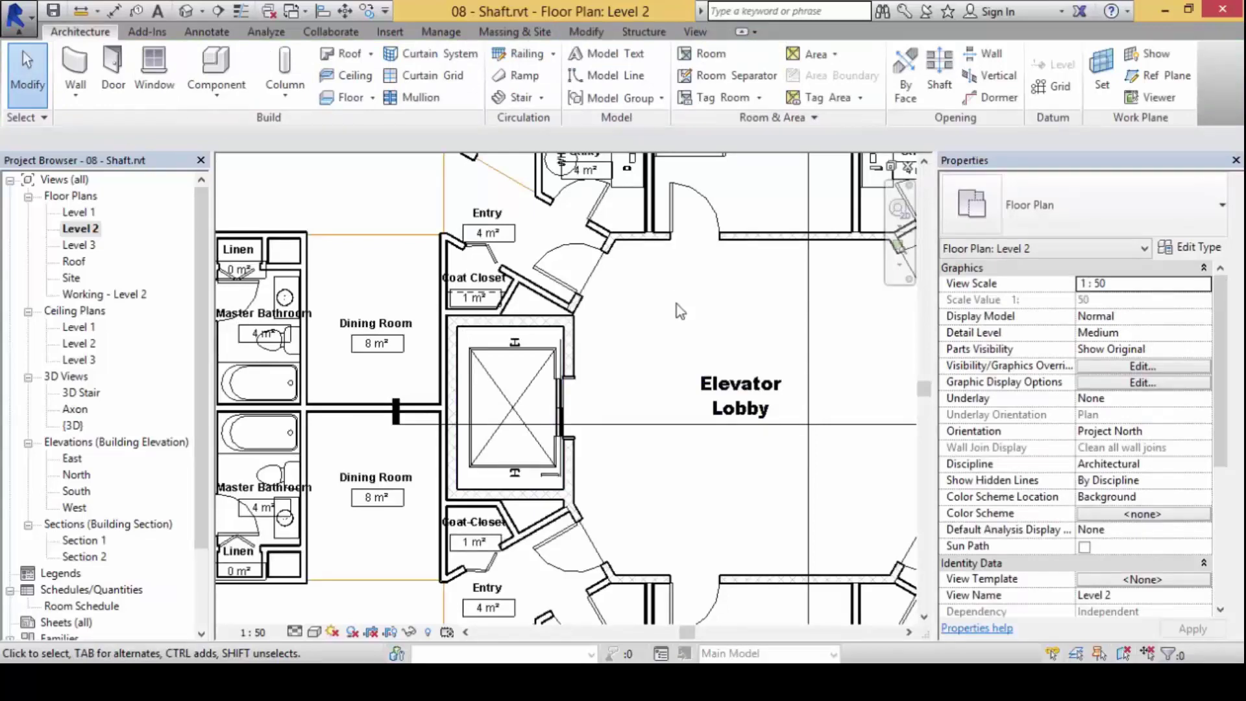
# - Open the Section 2 view from its section head in the lobby and focus on the elevator shaft
pyautogui.scroll(-4, 671, 331)
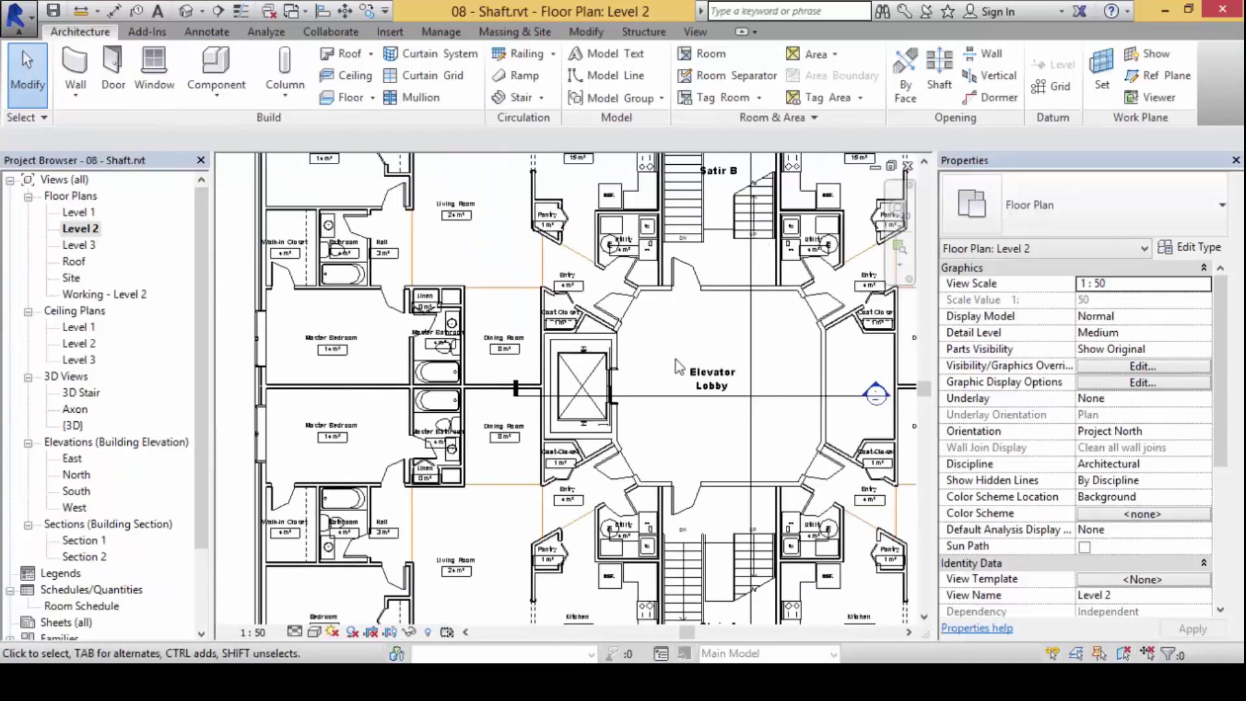
pyautogui.scroll(4, 792, 383)
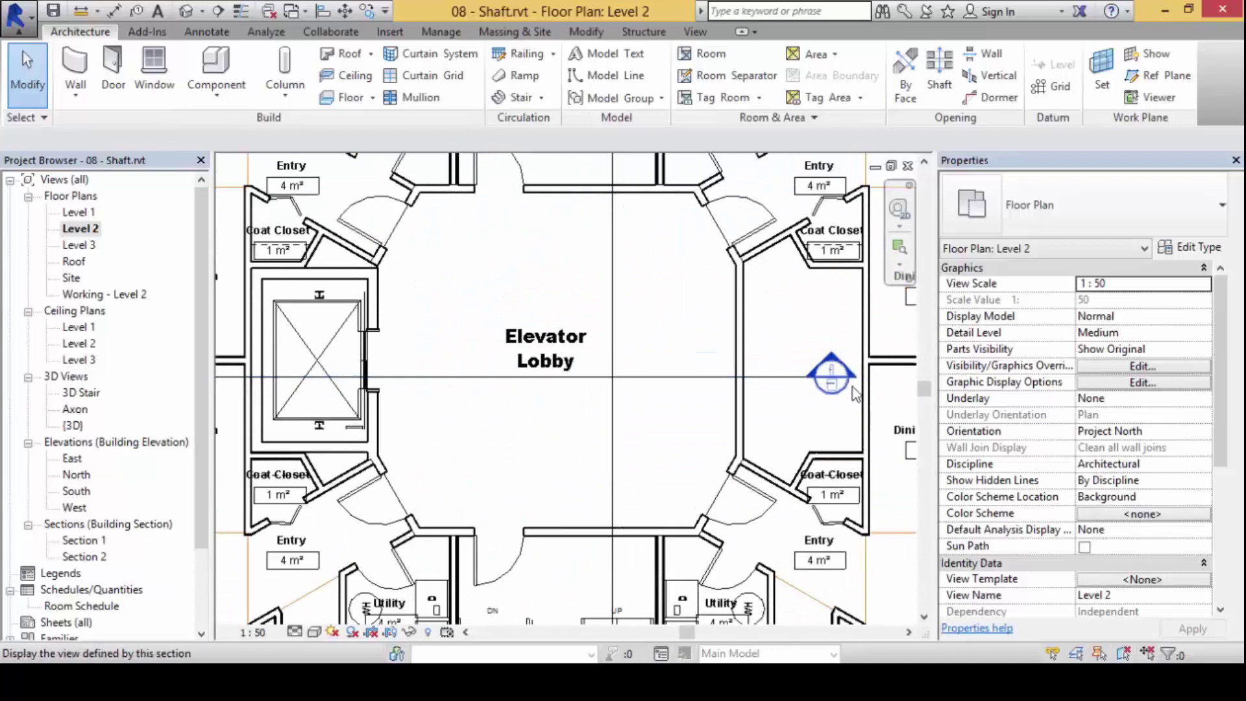
pyautogui.doubleClick(832, 368)
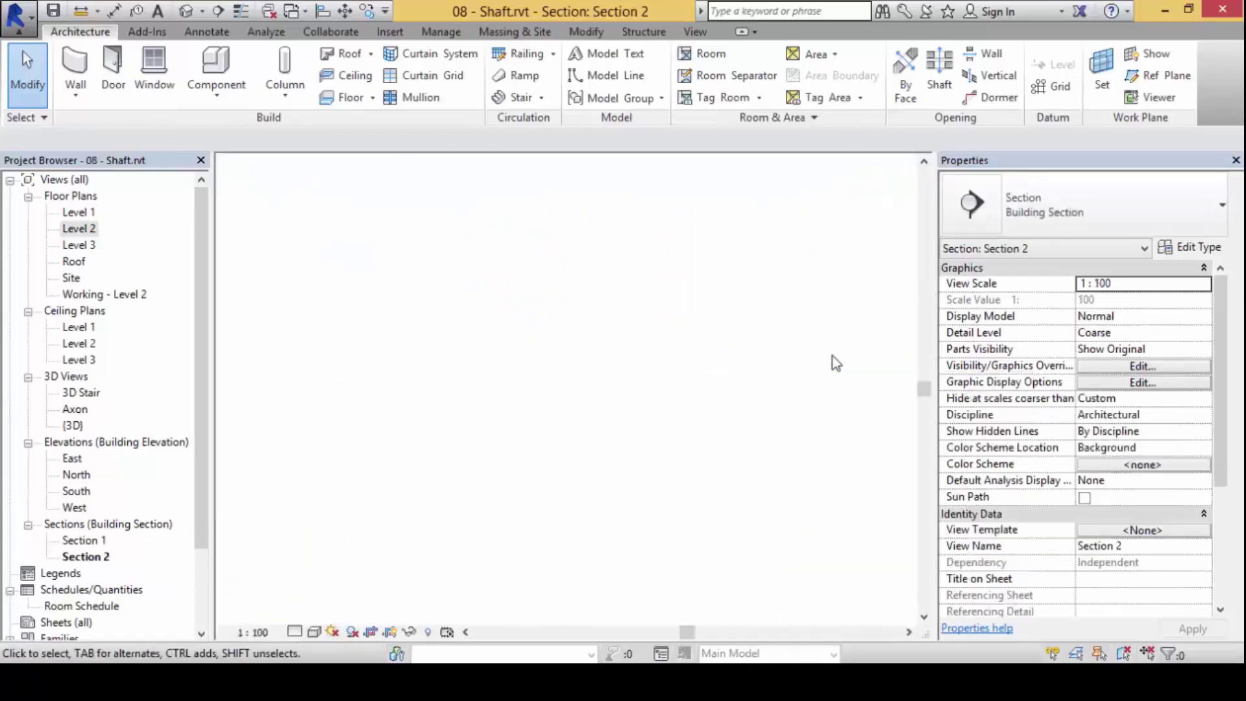
pyautogui.scroll(3, 305, 531)
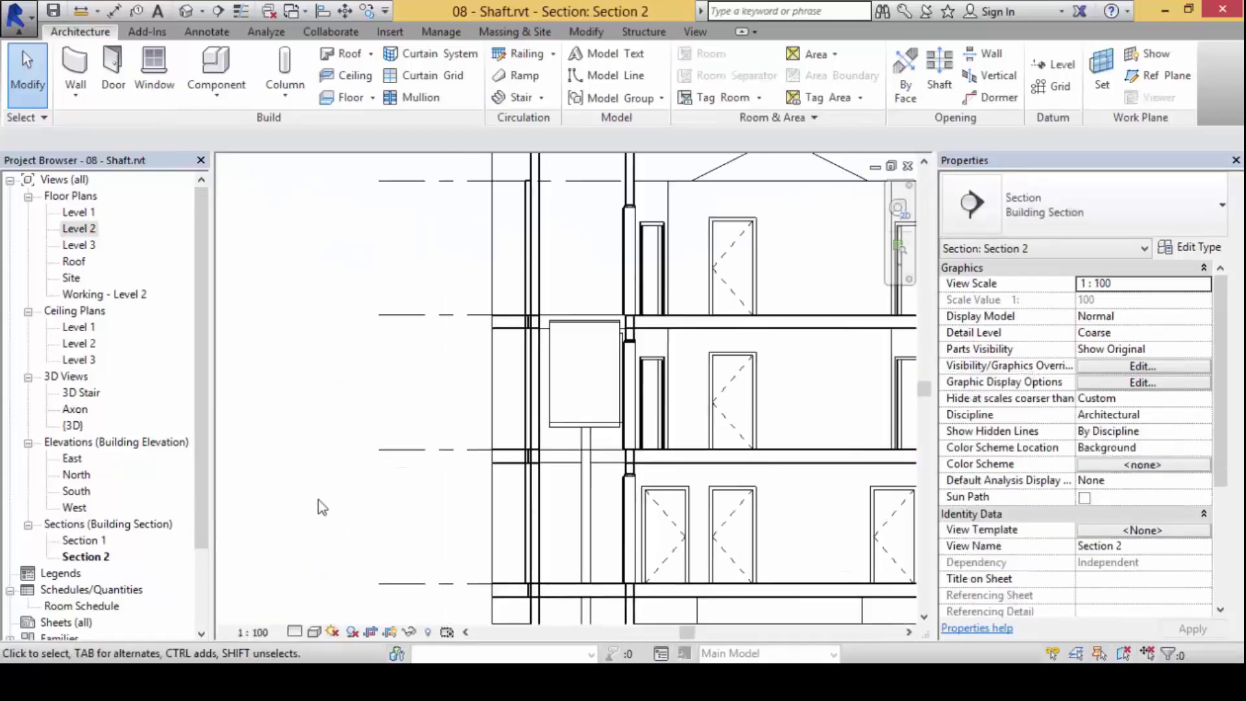
# - Shorten the shaft opening to a base offset of about 352 and a top offset of about -1331 mm
pyautogui.click(599, 464)
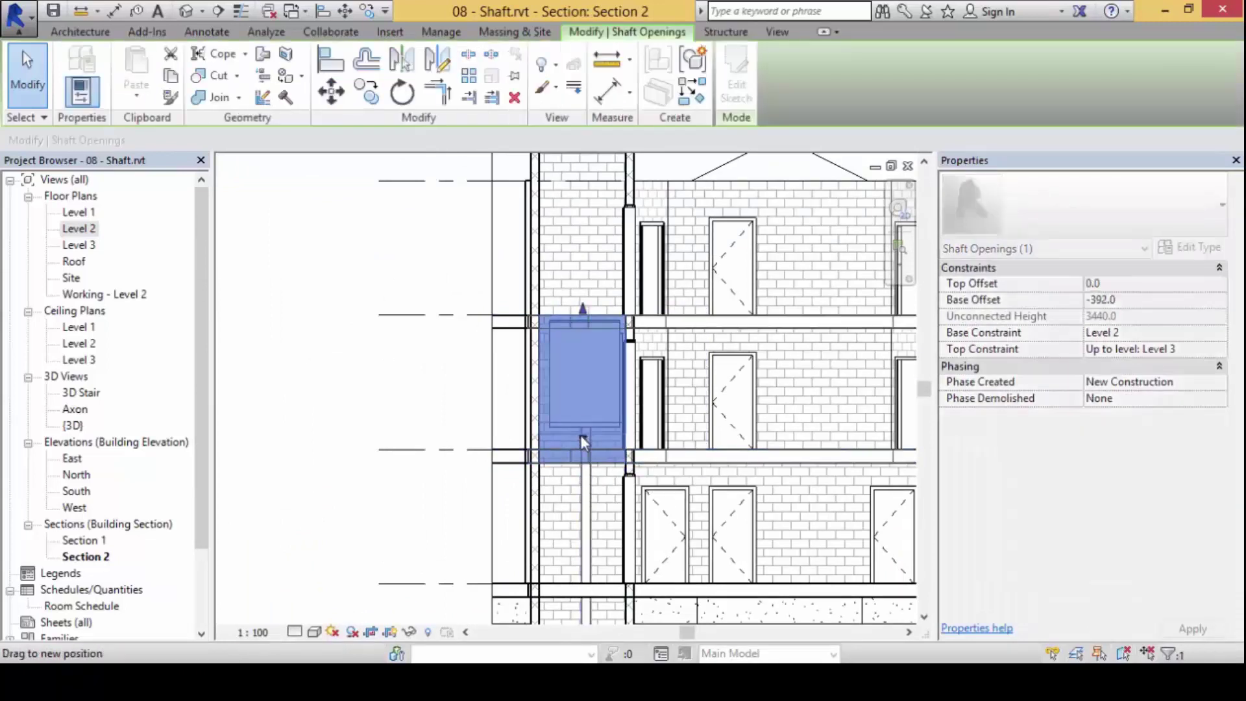
pyautogui.moveTo(581, 440); pyautogui.dragTo(581, 432)
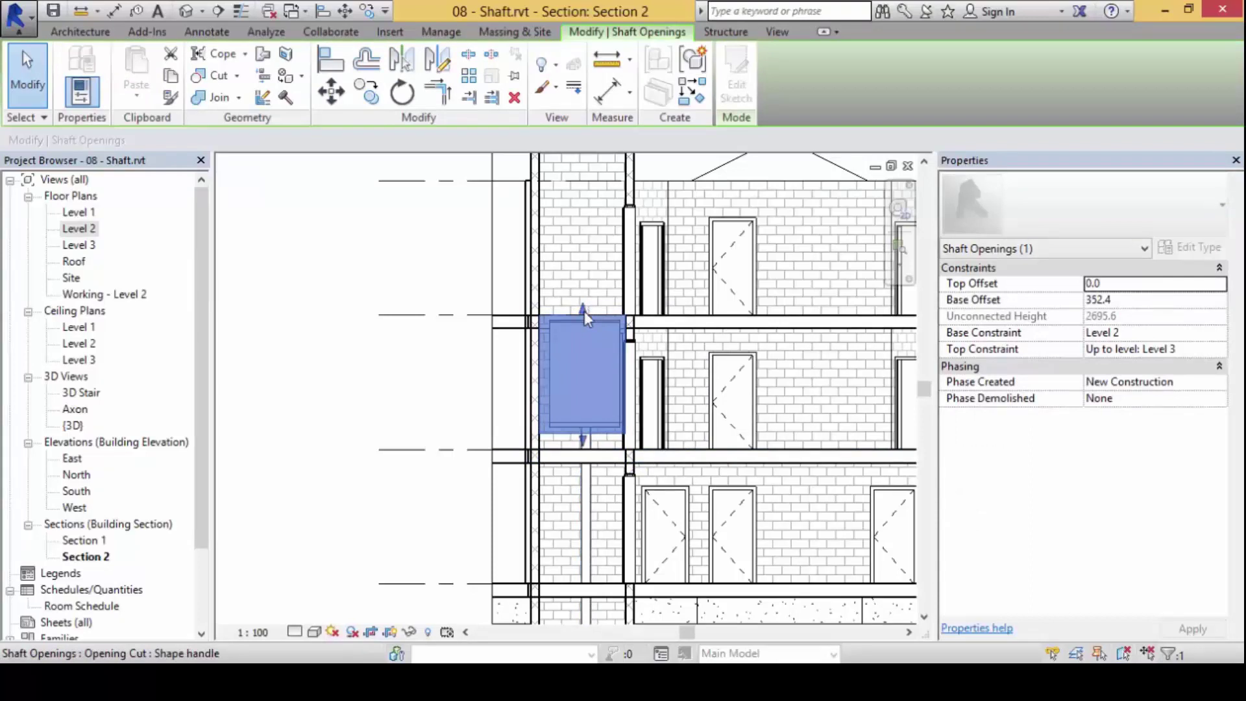
pyautogui.moveTo(584, 310); pyautogui.dragTo(584, 375)
pyautogui.press('Escape')
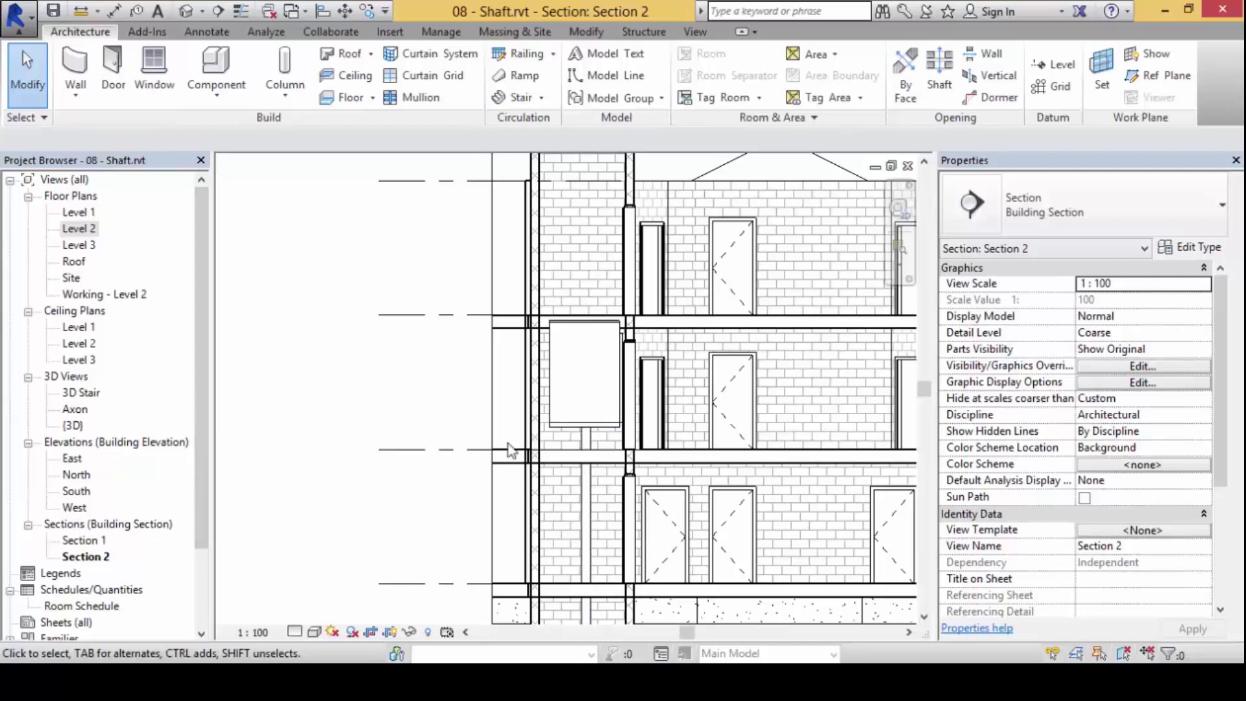
# - Extend the top of the shaft opening past the Level 3 floor, to a top offset of about 2205 mm
pyautogui.click(607, 389)
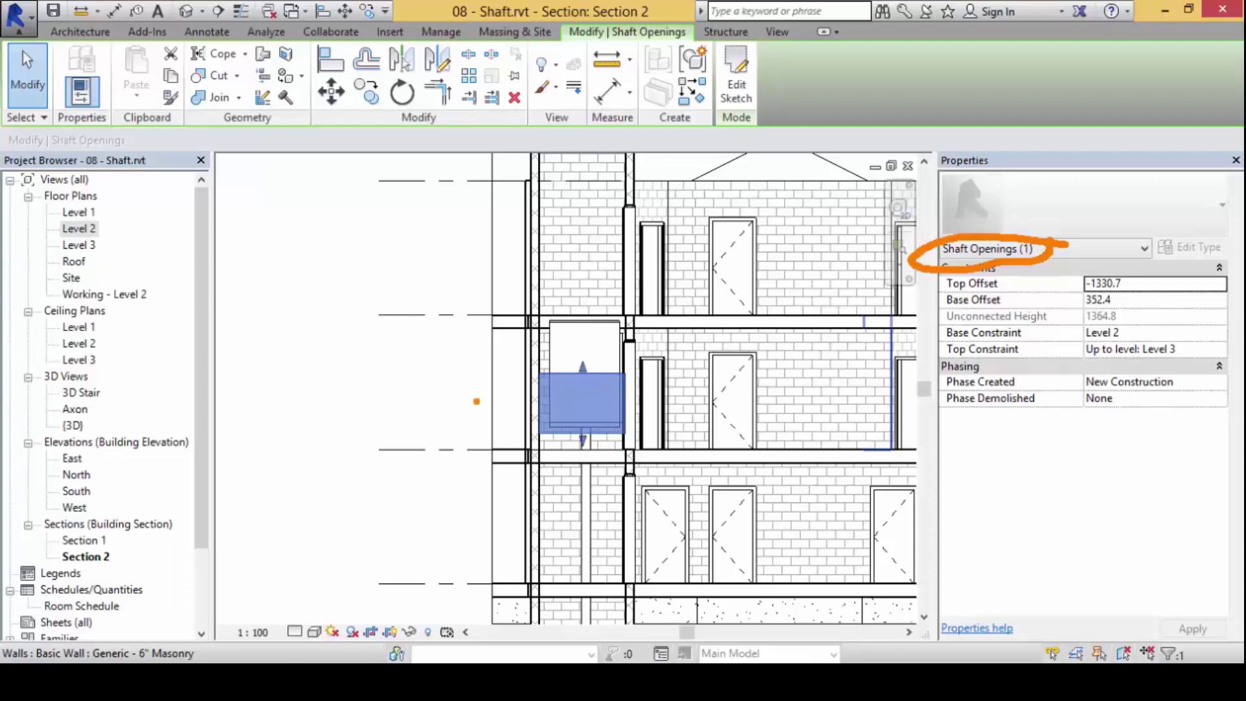
pyautogui.click(348, 459)
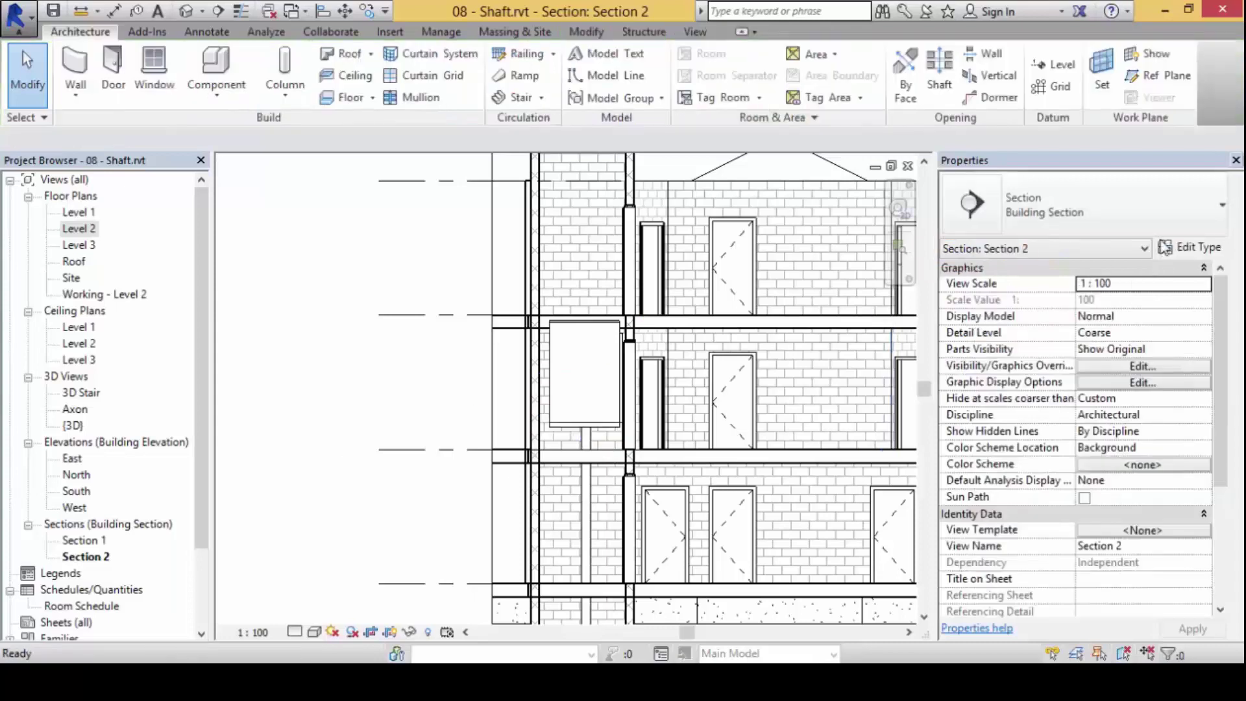
pyautogui.click(580, 399)
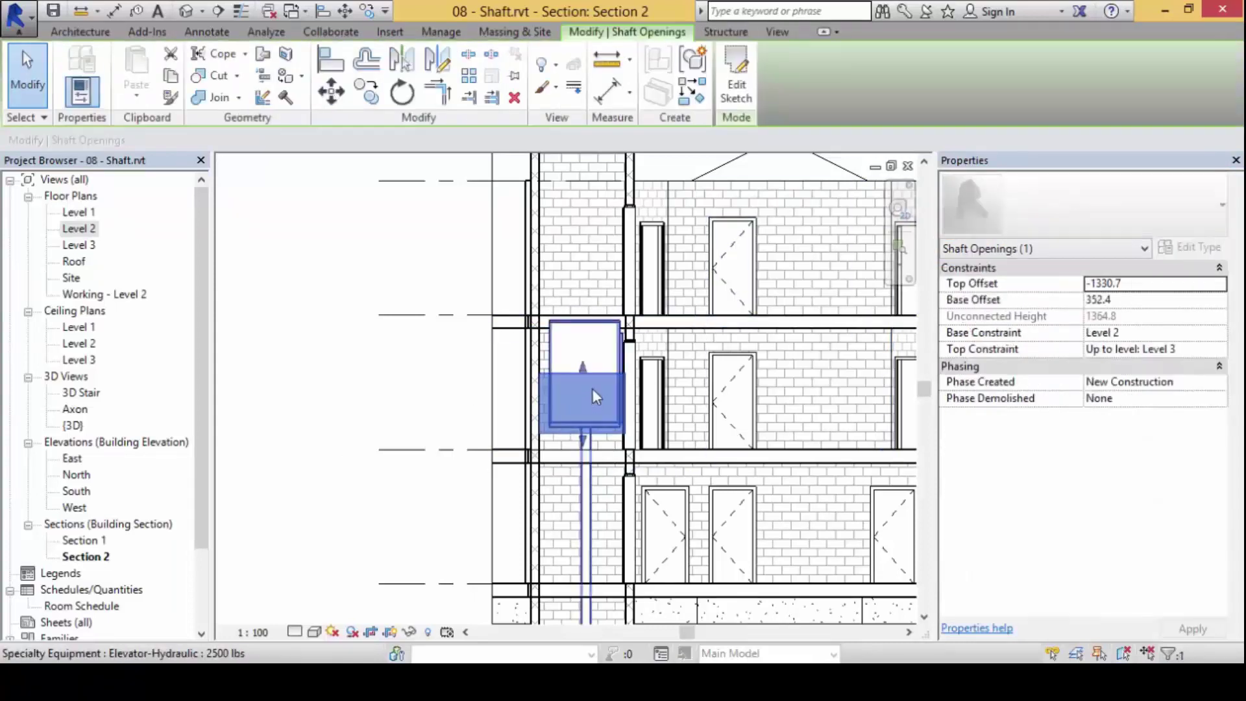
pyautogui.moveTo(582, 371); pyautogui.dragTo(589, 214)
pyautogui.scroll(-3, 625, 338)
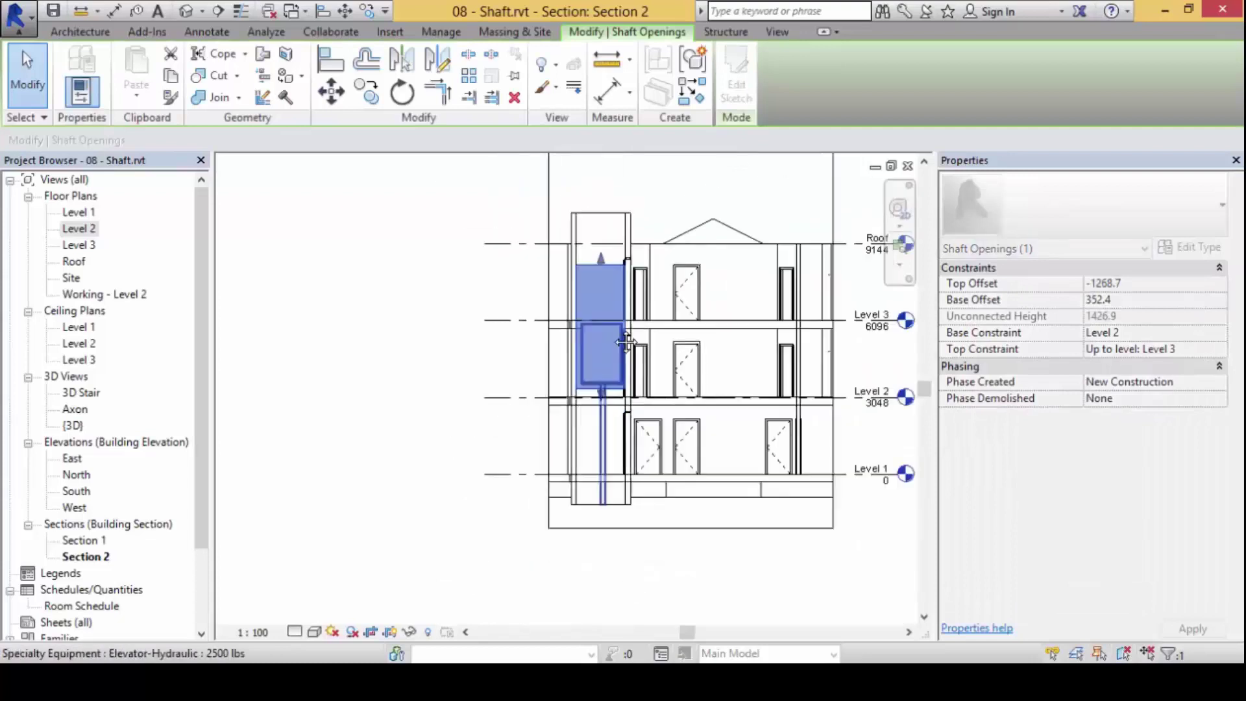
# - Extend the base of the shaft opening down through the Level 2 and Level 1 floors, and review the whole section
pyautogui.scroll(5, 607, 315)
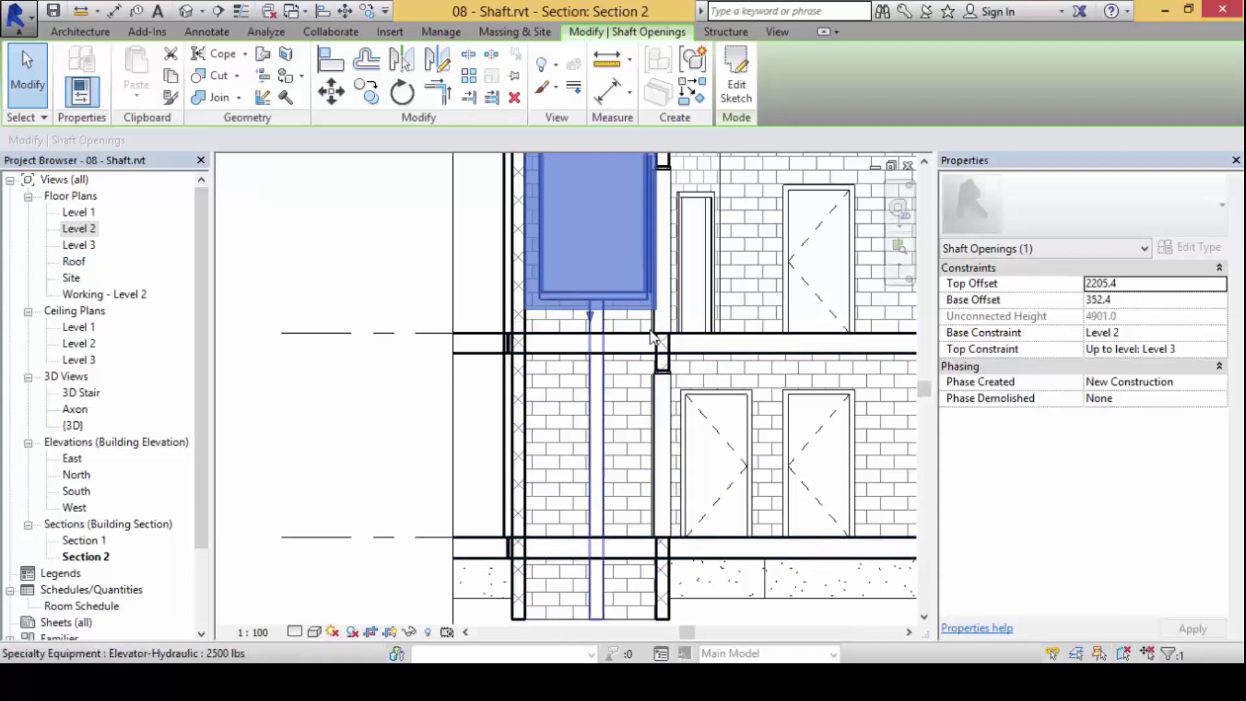
pyautogui.moveTo(590, 315); pyautogui.dragTo(590, 587)
pyautogui.click(344, 392)
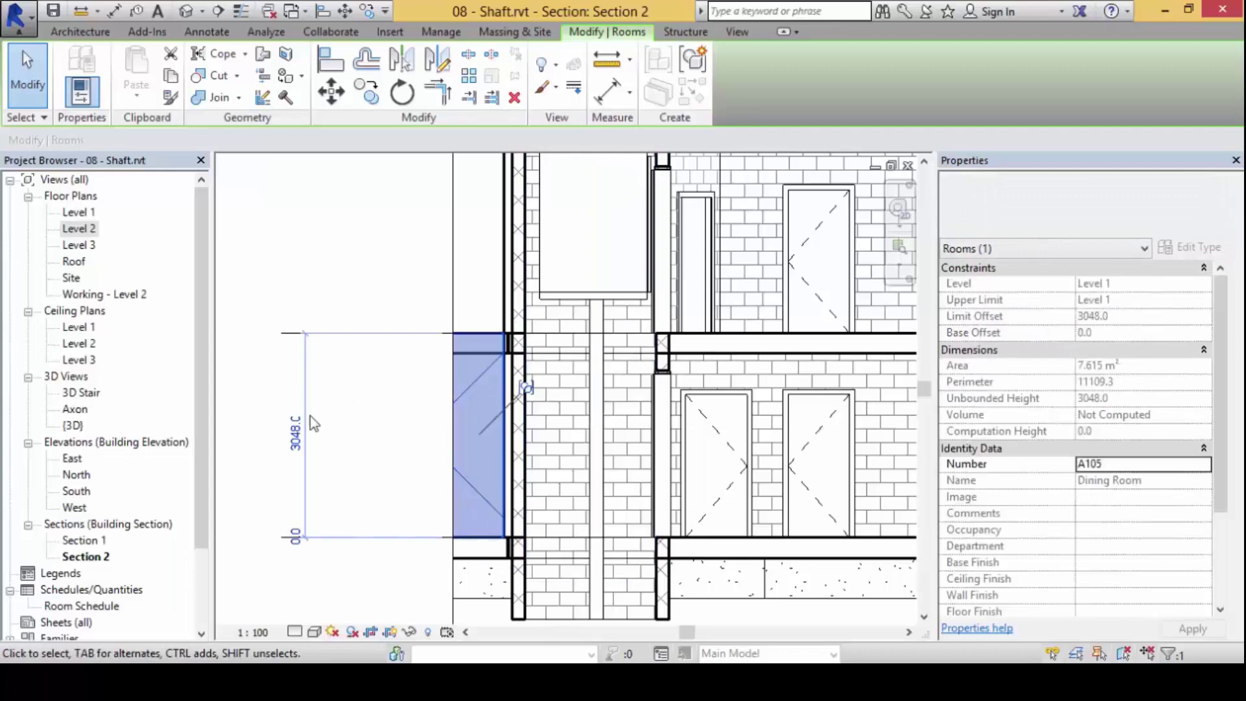
pyautogui.click(329, 273)
pyautogui.scroll(-2, 309, 265)
pyautogui.moveTo(309, 265)
pyautogui.mouseDown(button='middle')
pyautogui.moveTo(409, 375)
pyautogui.moveTo(391, 359)
pyautogui.mouseUp(button='middle')
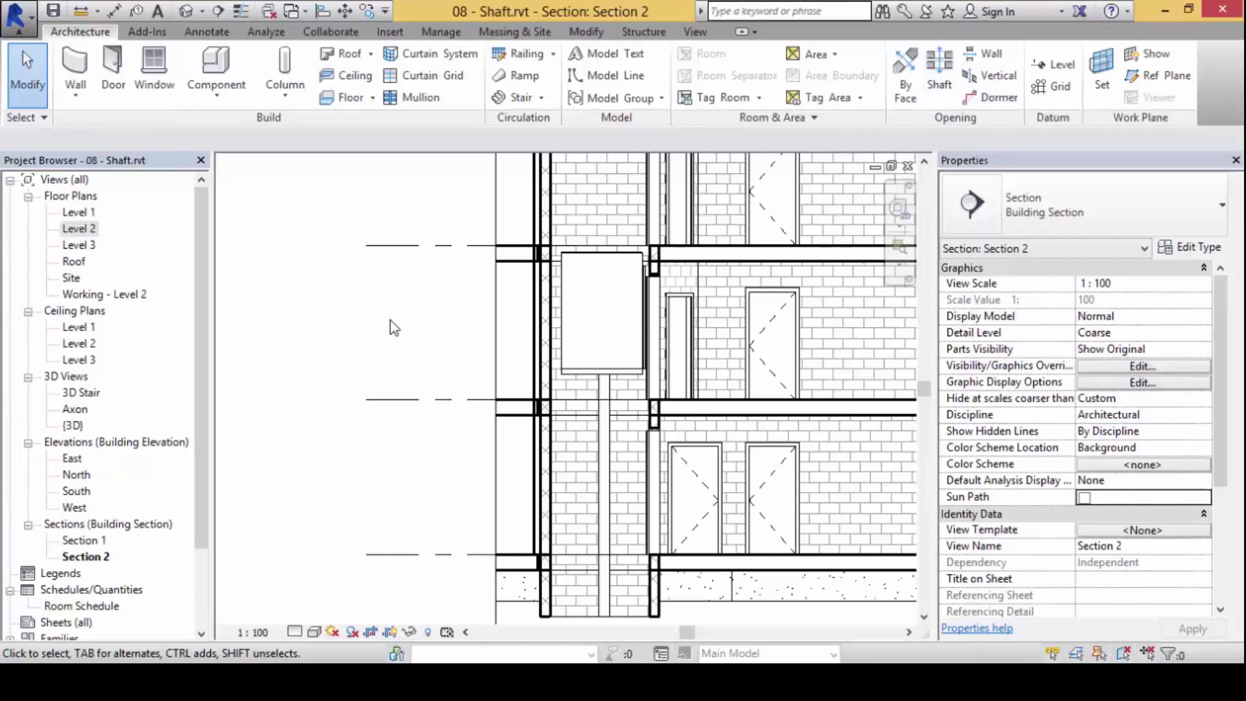
pyautogui.scroll(-4, 393, 328)
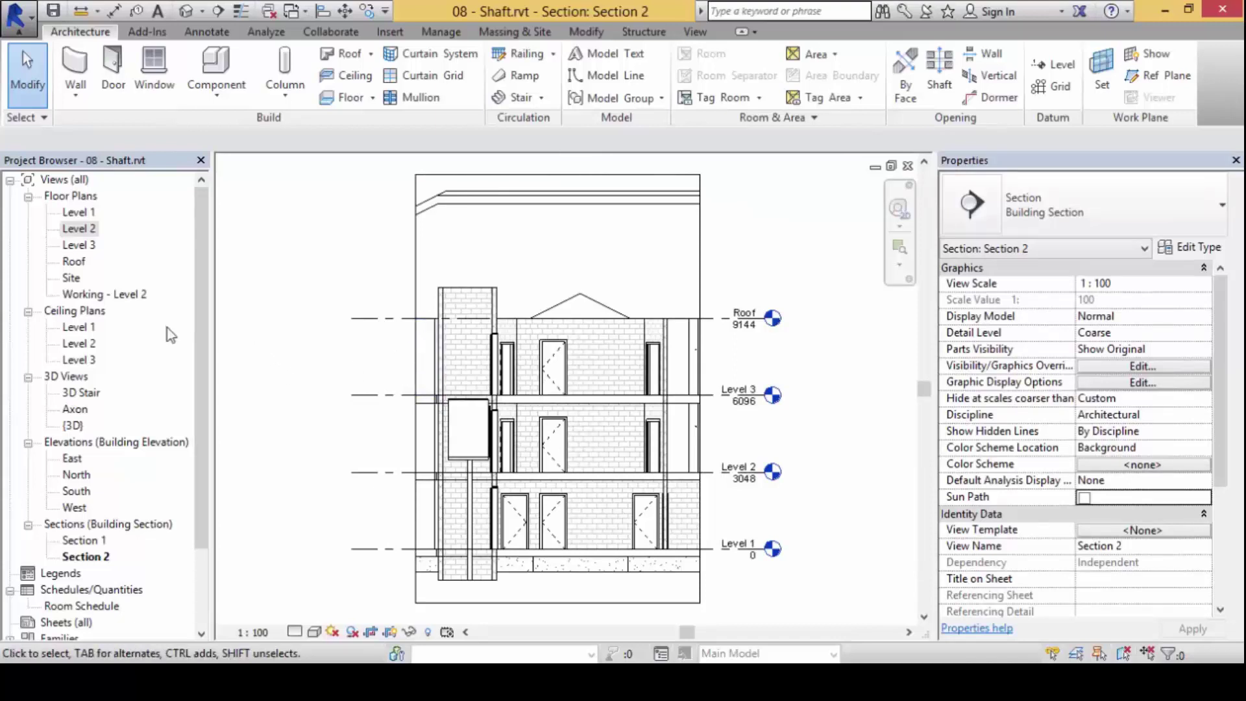
# - Close the 08 - Shaft project
pyautogui.click(17, 16)
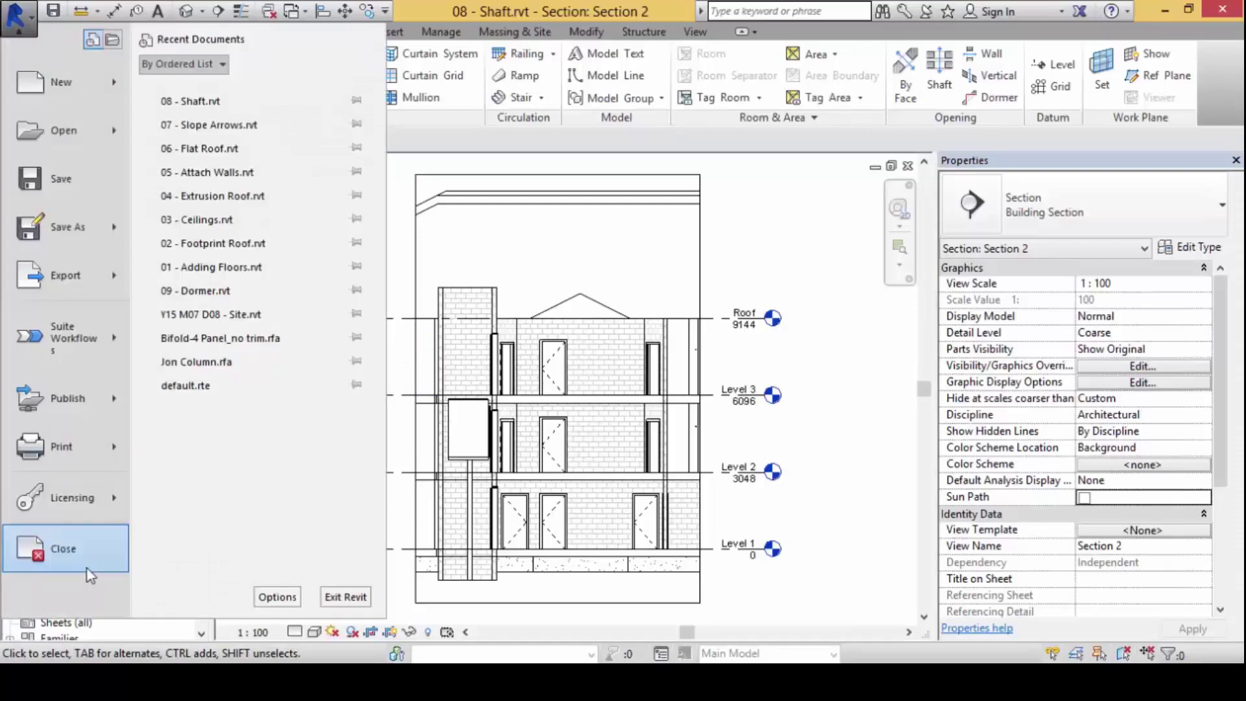